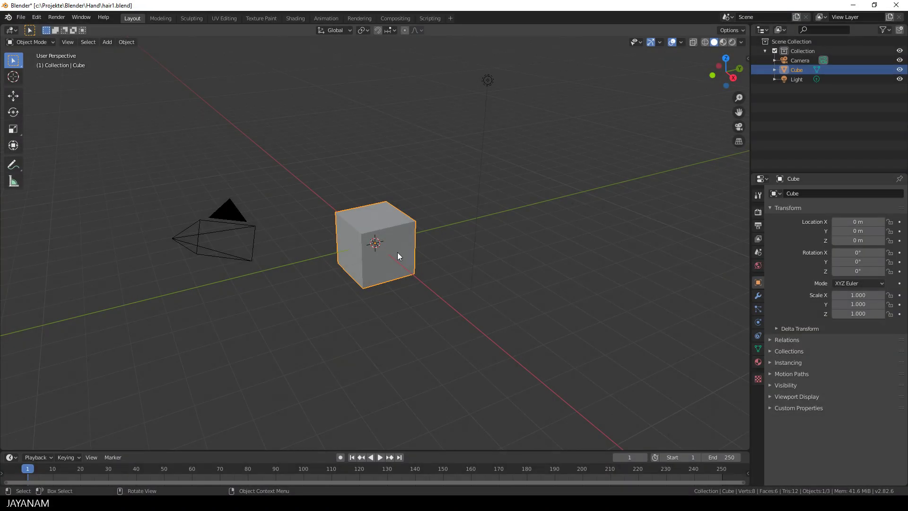
Delete the default cube, add a UV sphere at the origin and shade it smooth.
key("Delete")
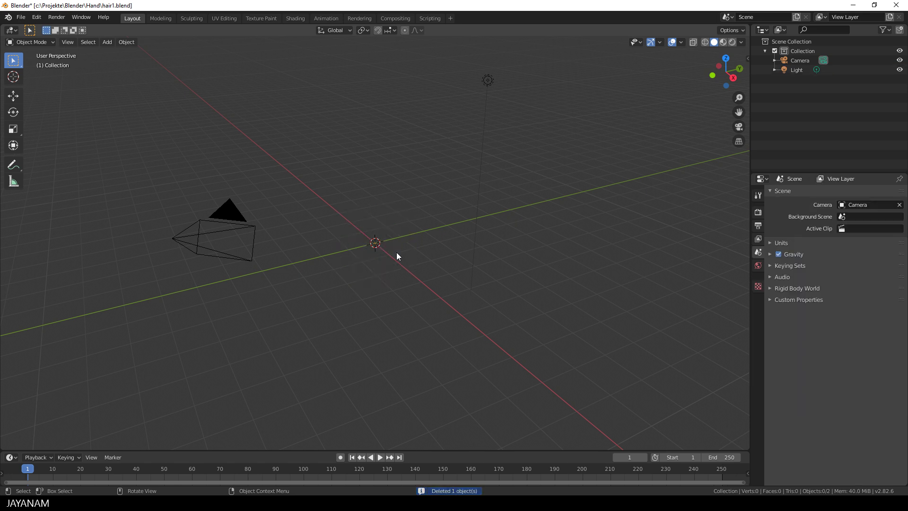
key("shift+a")
mouse_move(397, 253)
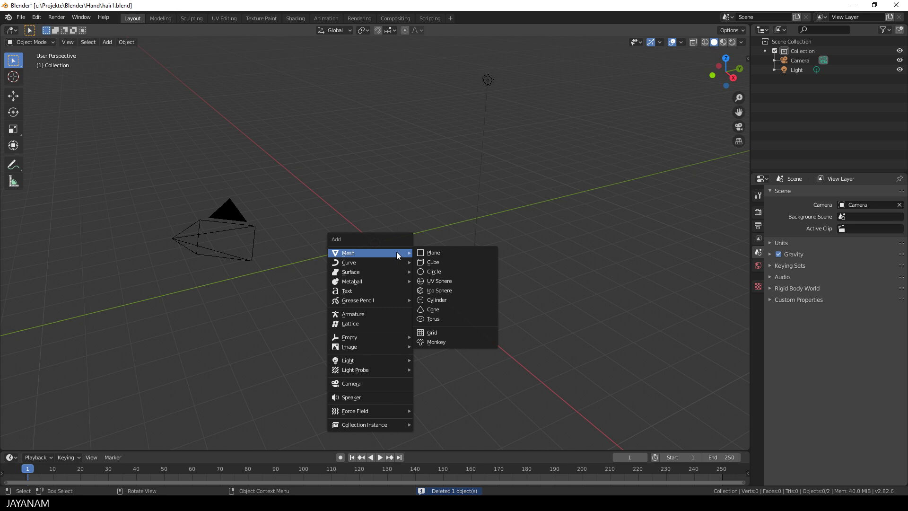
left_click(452, 281)
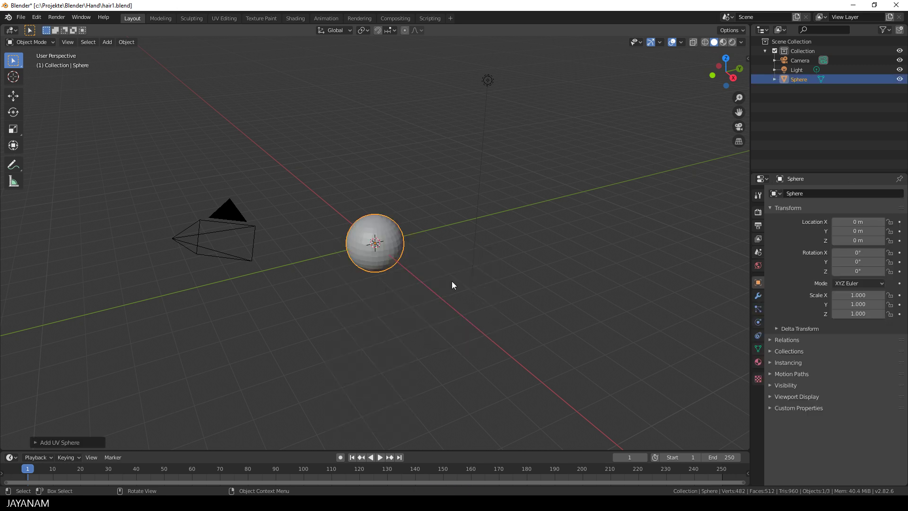
right_click(388, 249)
left_click(387, 248)
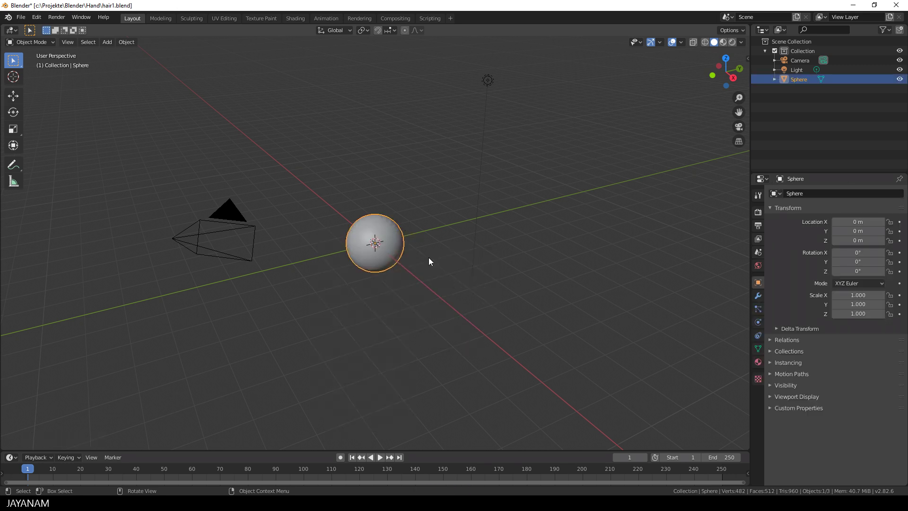
Assign the existing Material to the sphere with a cyan base colour, shown in Material Preview.
left_click(757, 361)
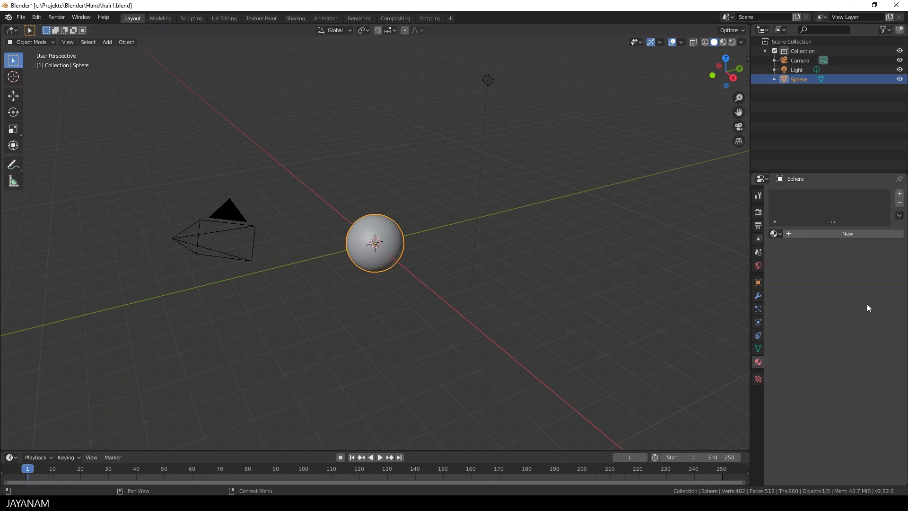
left_click(774, 234)
left_click(790, 248)
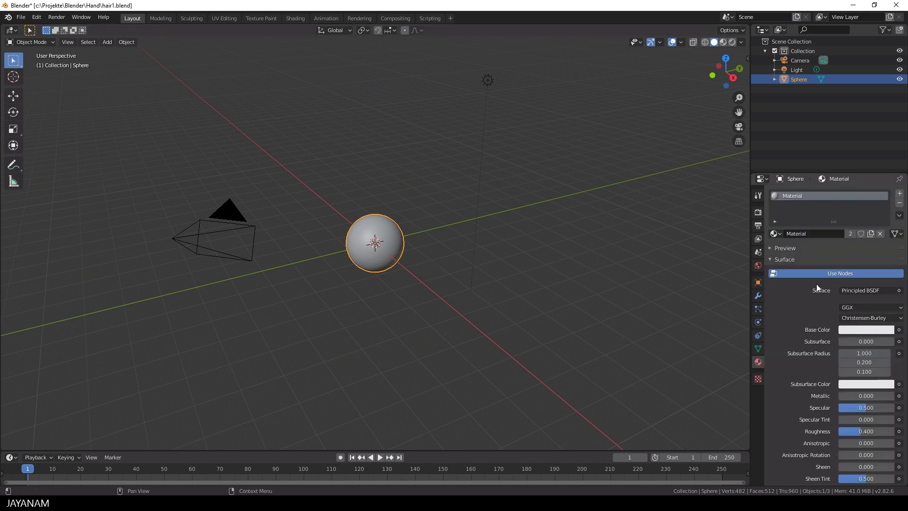
left_click(855, 330)
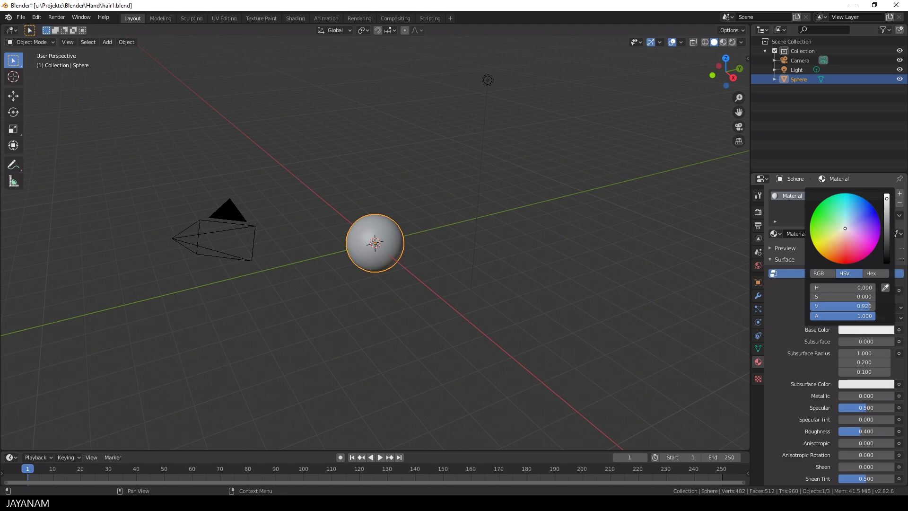
left_click(887, 195)
left_click_drag(842, 229, 849, 193)
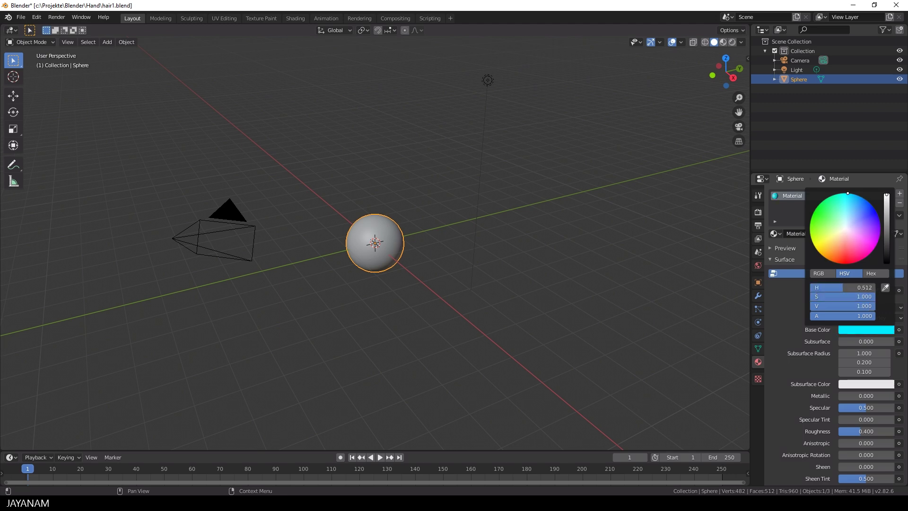
left_click(732, 41)
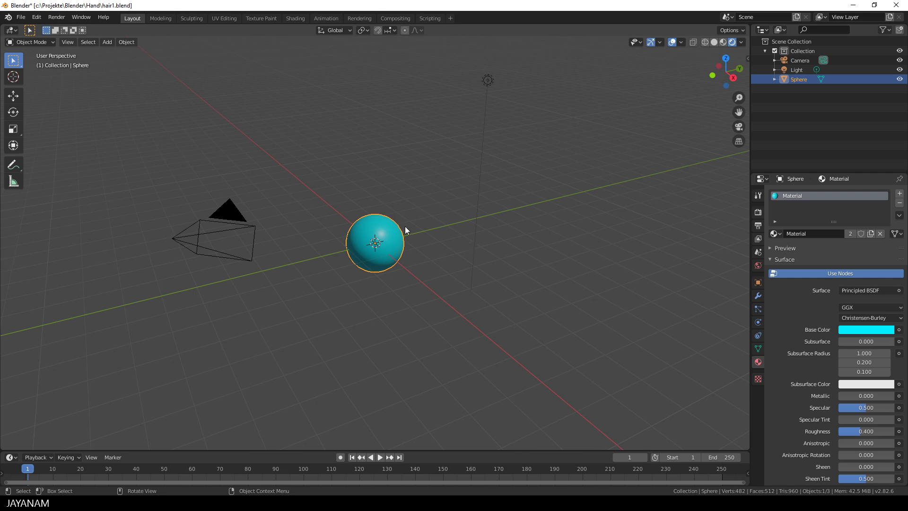
Duplicate the light, place the copy left of the sphere, and save hair1.blend.
middle_click_drag(405, 229, 515, 148)
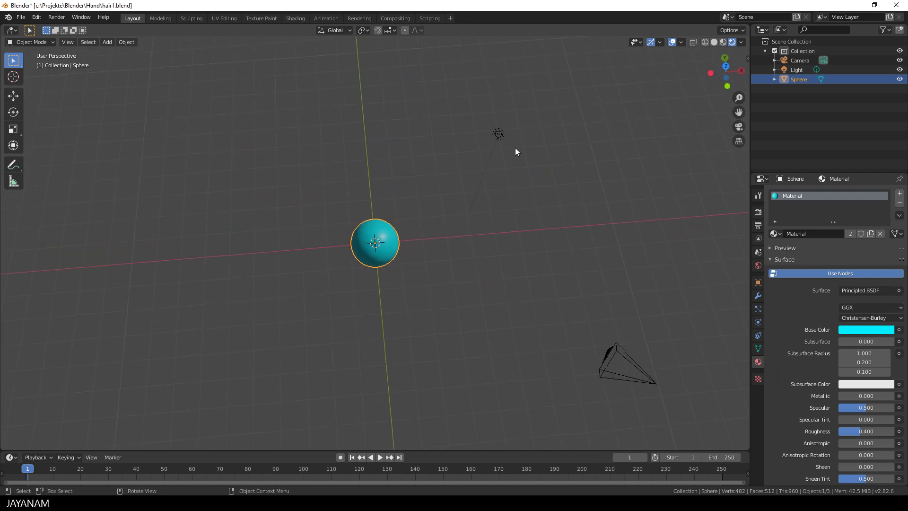
left_click(500, 134)
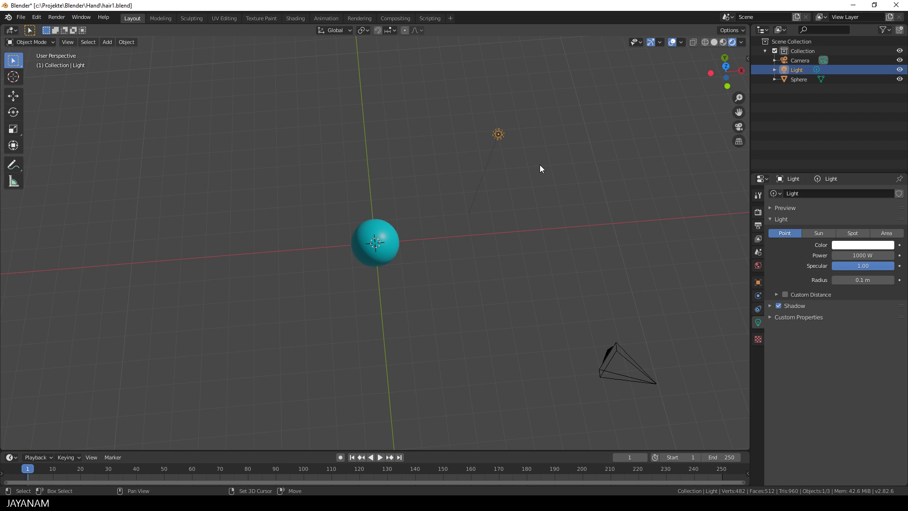
key("shift+d")
left_click(219, 200)
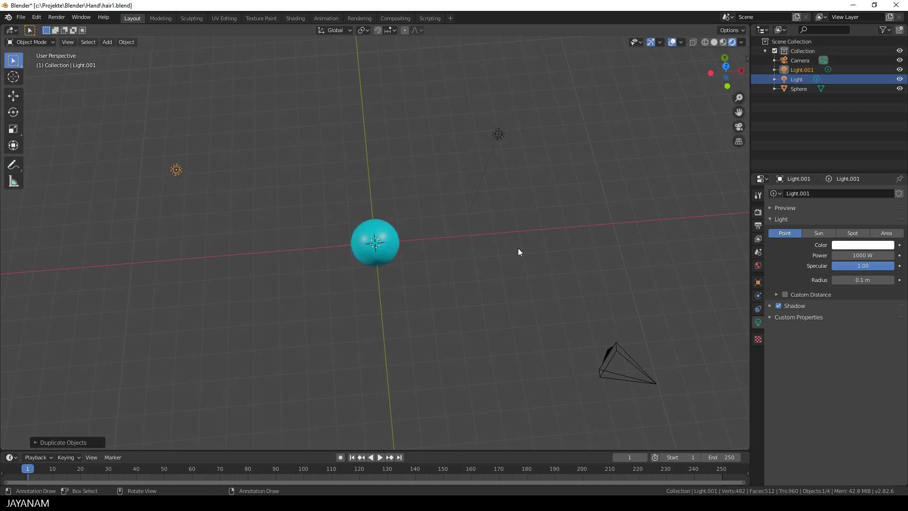
middle_click_drag(518, 251, 447, 233)
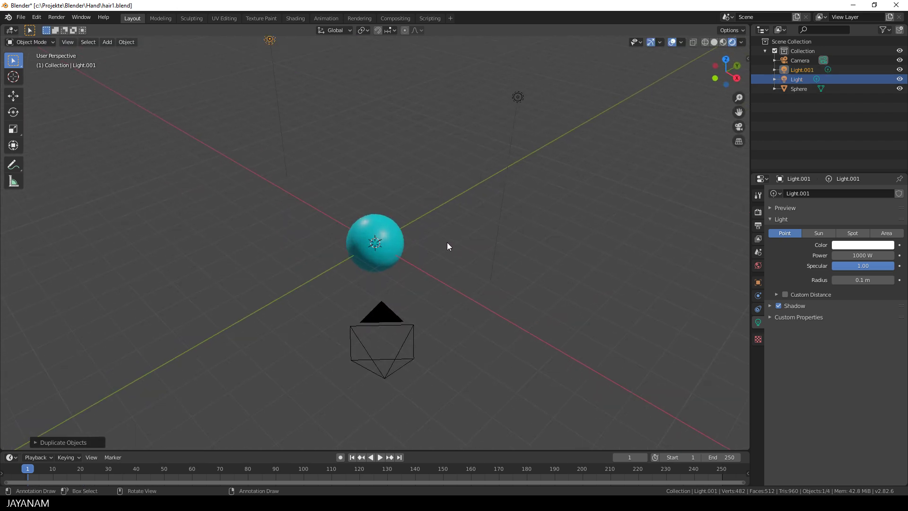
scroll(447, 243, "up", 2)
key("ctrl+s")
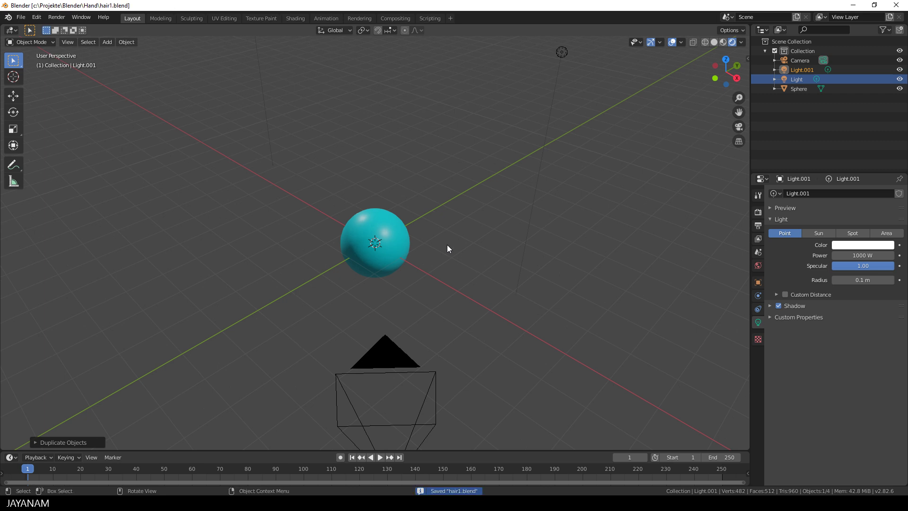
Add a Hair particle system to the sphere and set Hair Length to 0.37 m.
left_click(388, 250)
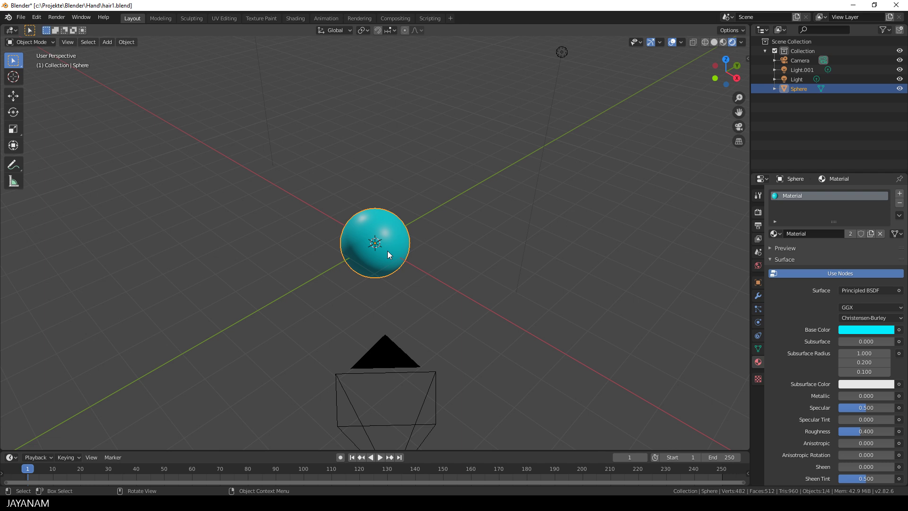
left_click(758, 310)
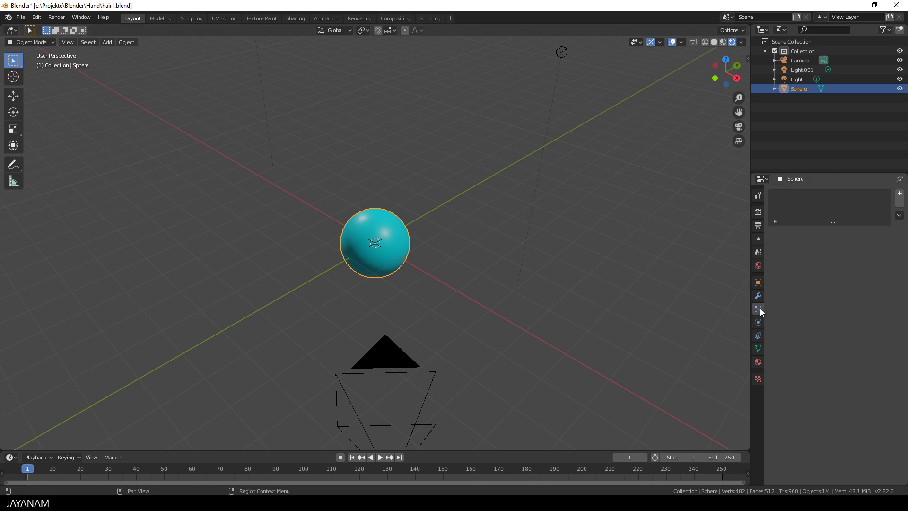
left_click(899, 193)
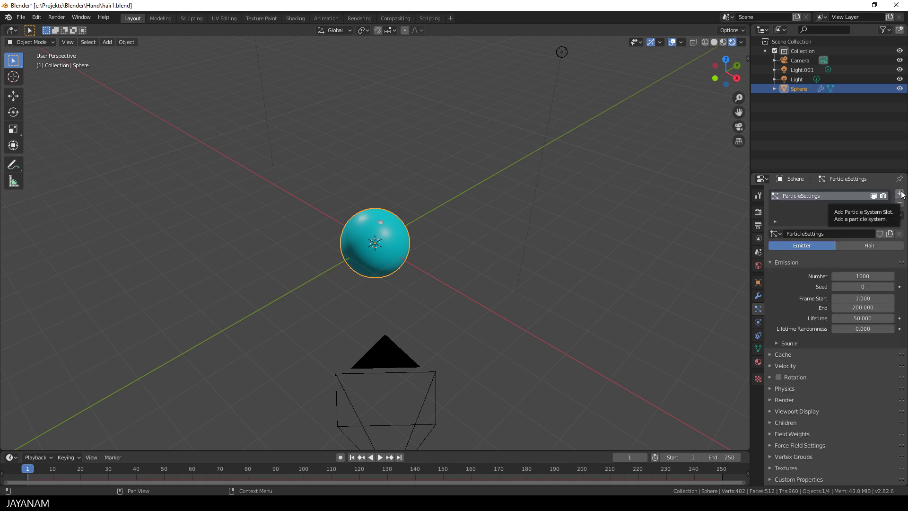
left_click(865, 244)
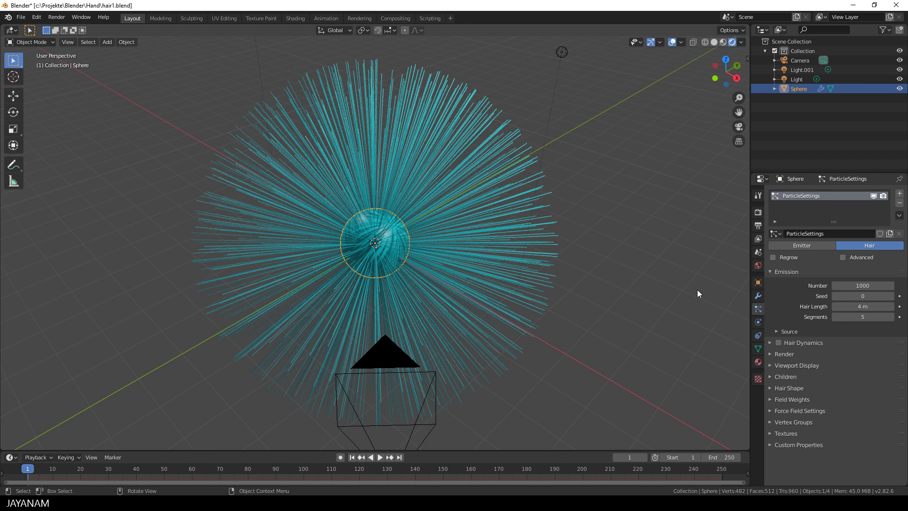
left_click_drag(862, 306, 751, 306)
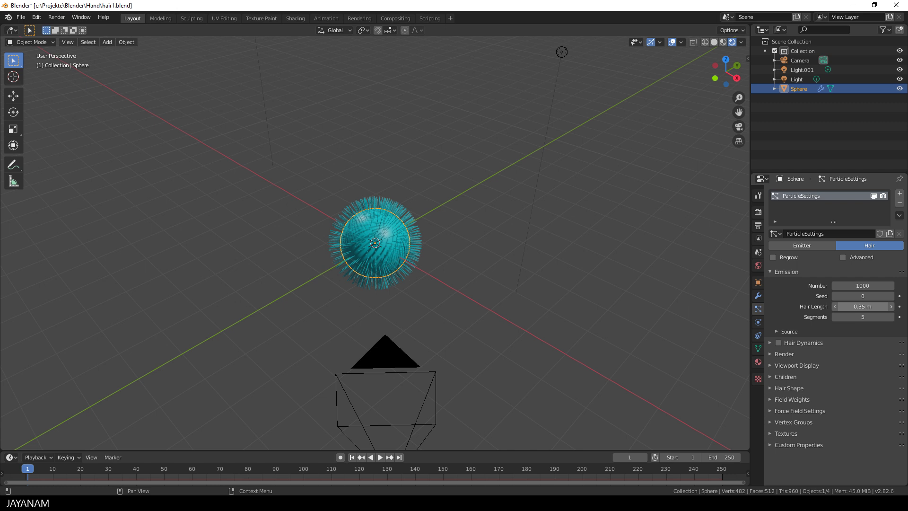
middle_click_drag(480, 320, 543, 322)
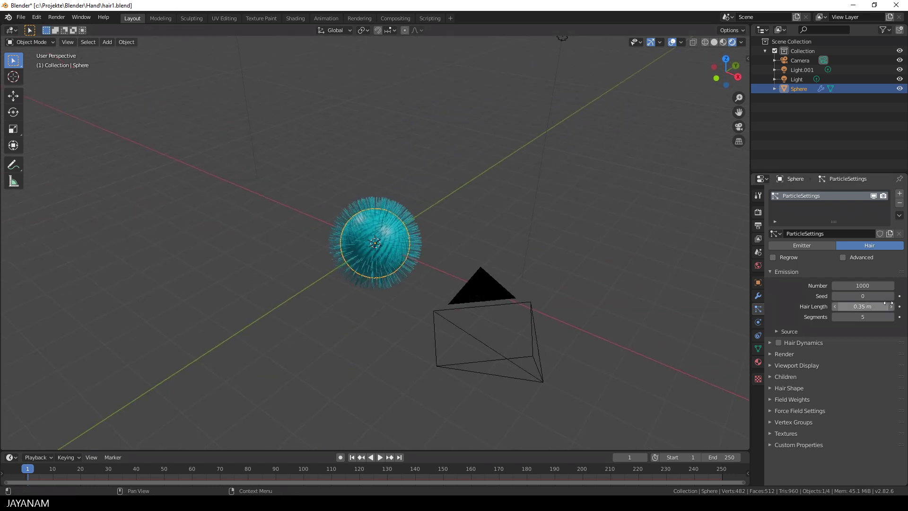
left_click(888, 305)
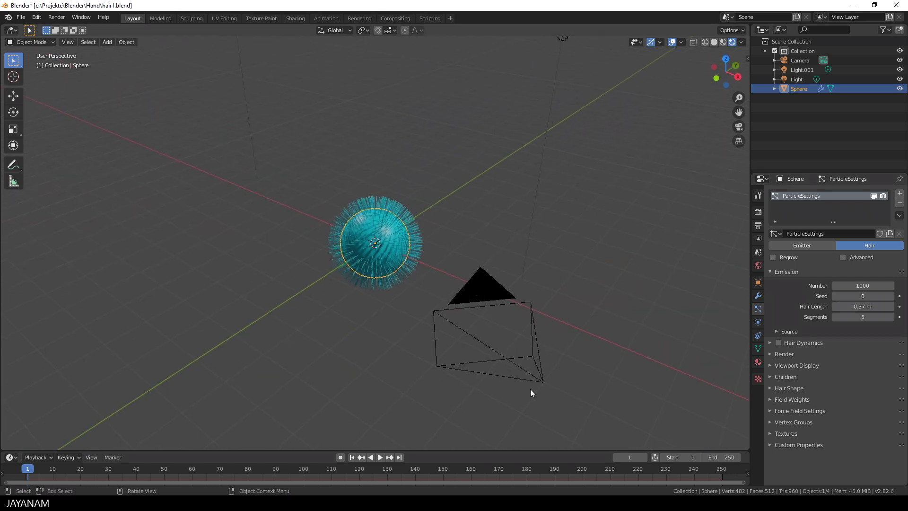
Raise the hair's render Path Steps from 3 to 5.
left_click(770, 271)
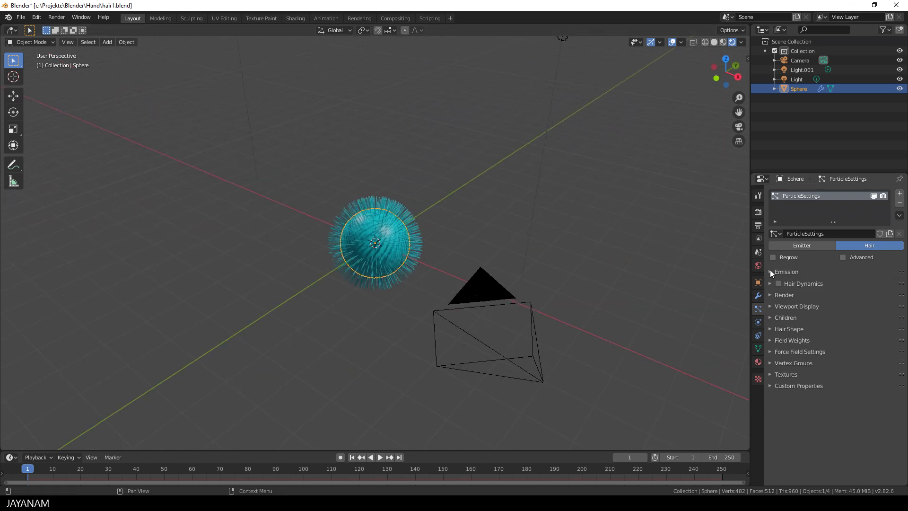
left_click(770, 294)
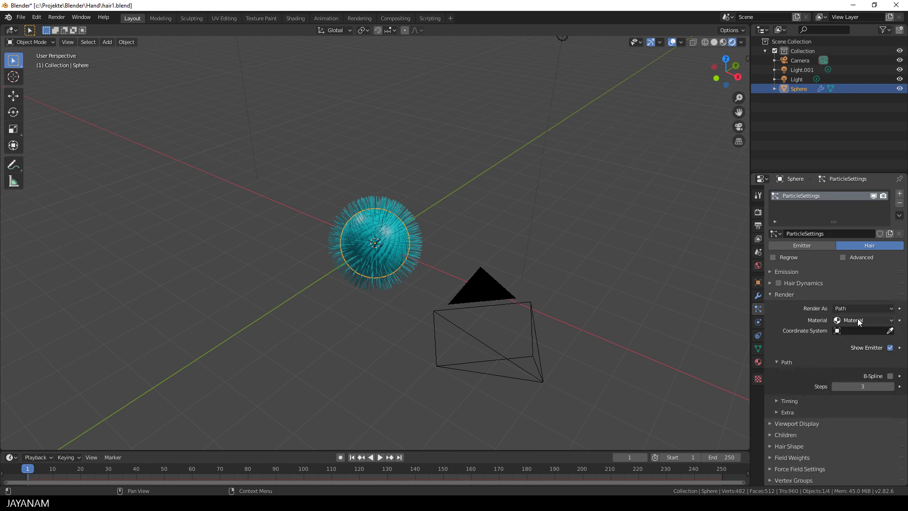
left_click(892, 386)
left_click(891, 386)
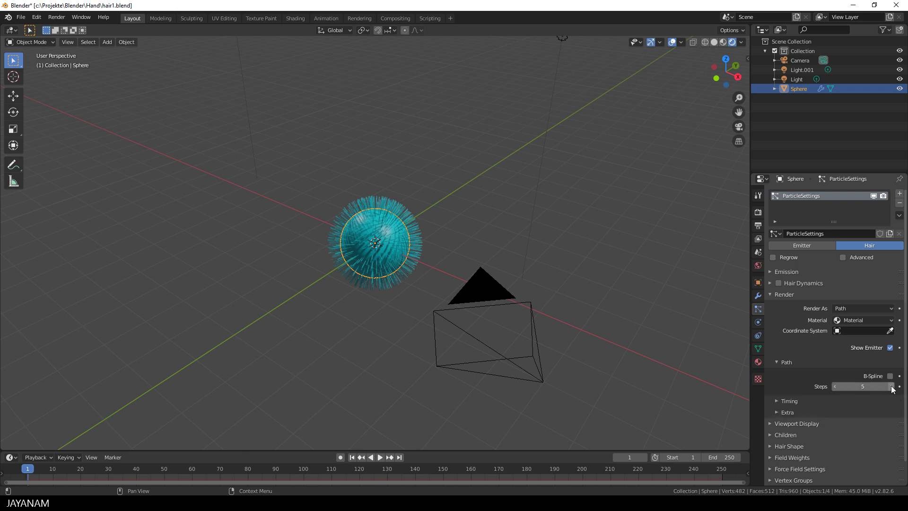
Collapse the Render and Viewport Display panels and expand the hair Children panel.
left_click(770, 294)
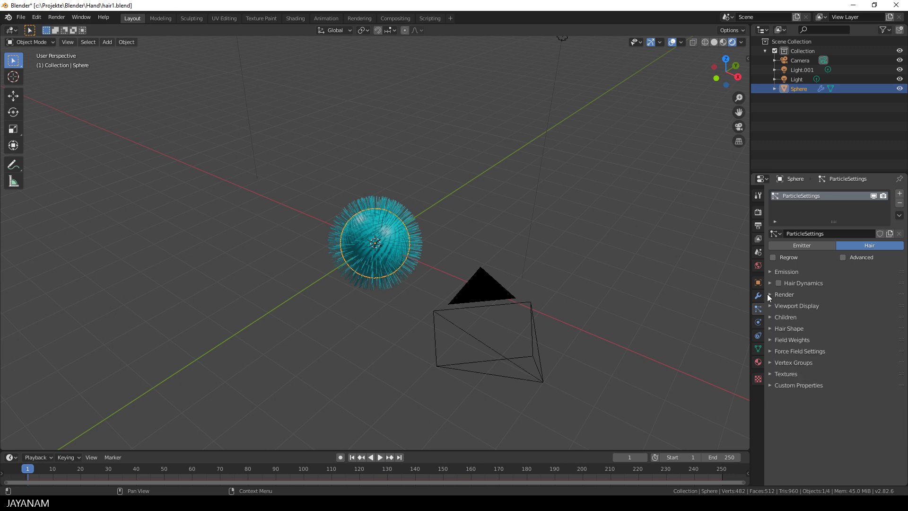
left_click(771, 307)
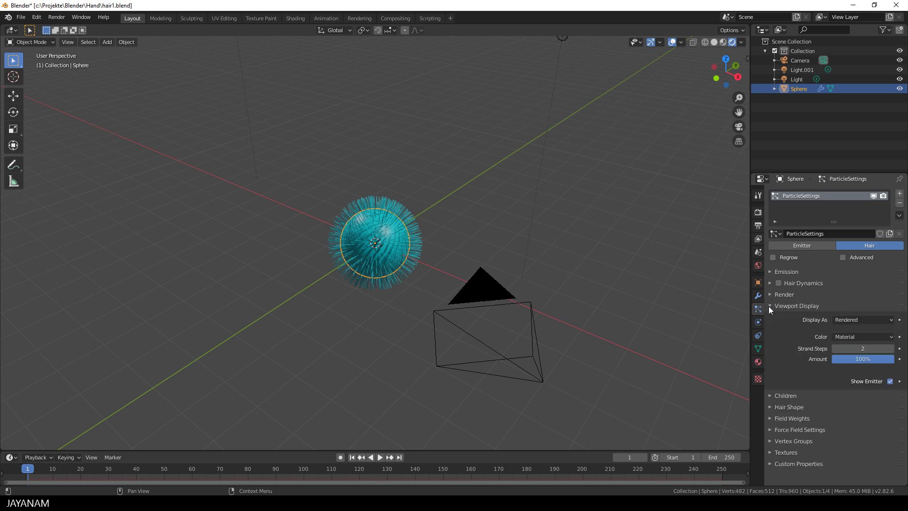
left_click(769, 305)
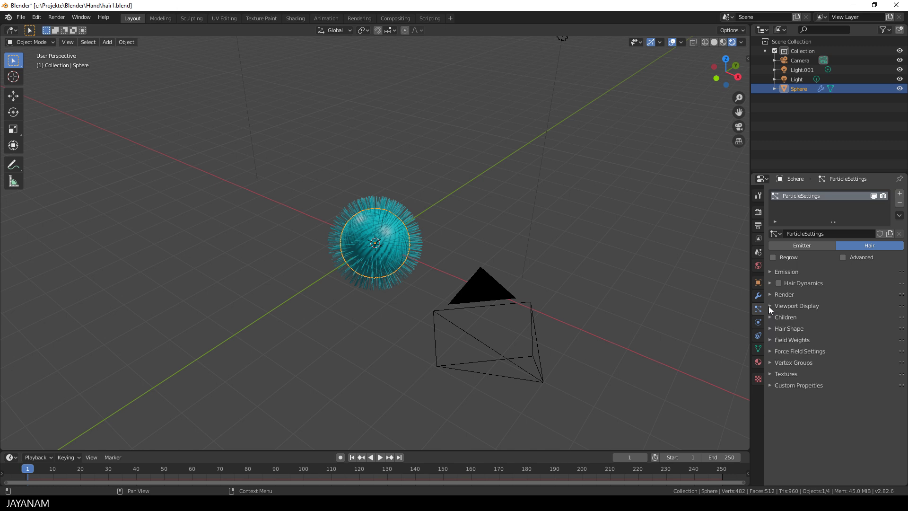
left_click(770, 317)
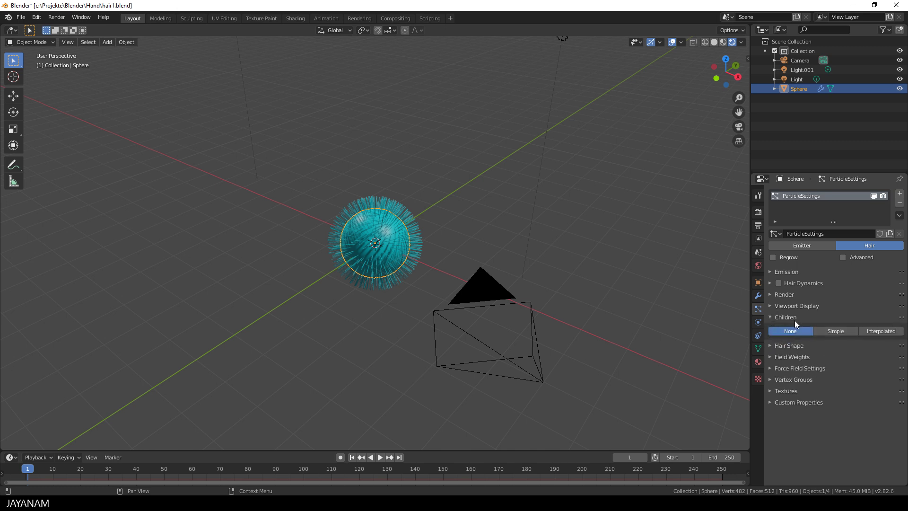
Enable Interpolated child hairs and set their Clump to 0.269.
left_click(888, 332)
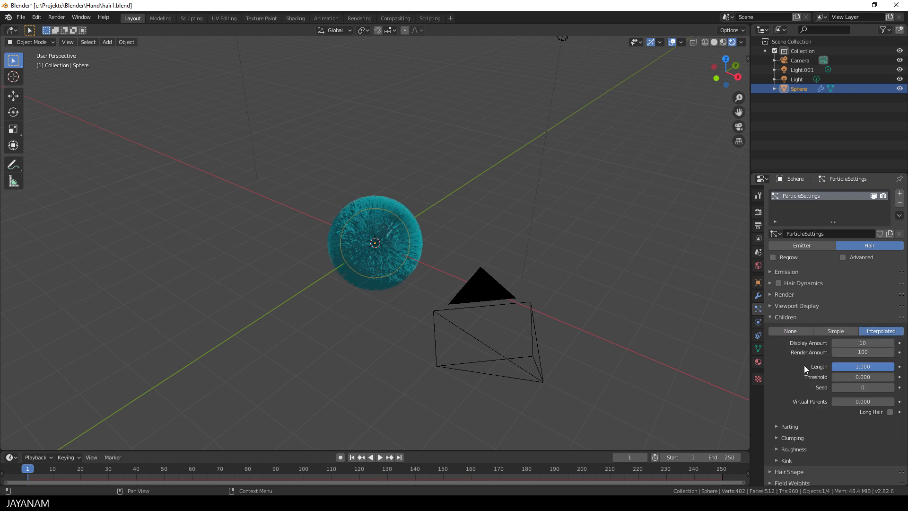
mouse_move(862, 342)
left_mouse_down()
mouse_move(879, 342)
mouse_move(847, 342)
left_mouse_up()
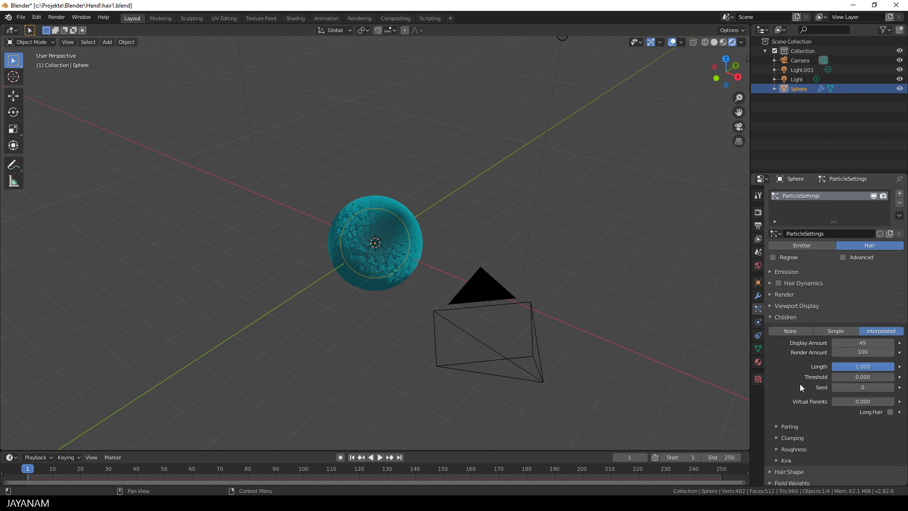
scroll(799, 383, "down", 3)
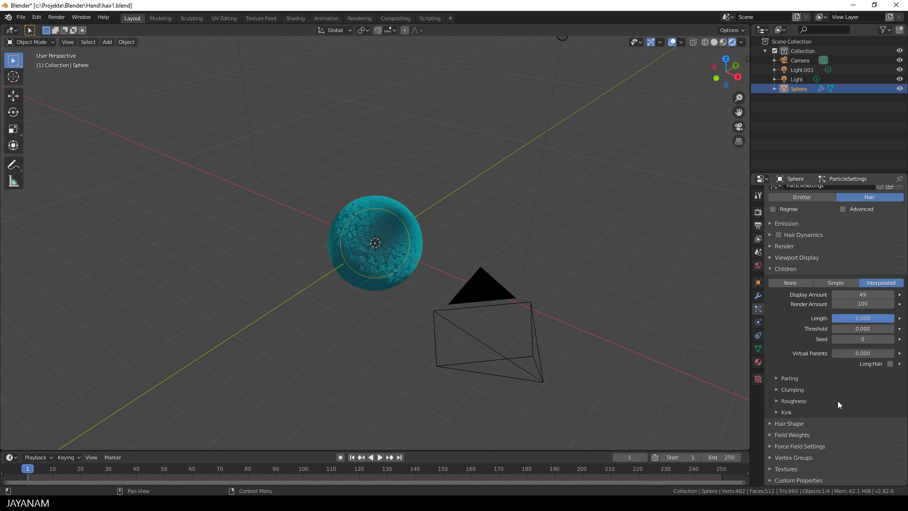
left_click(778, 388)
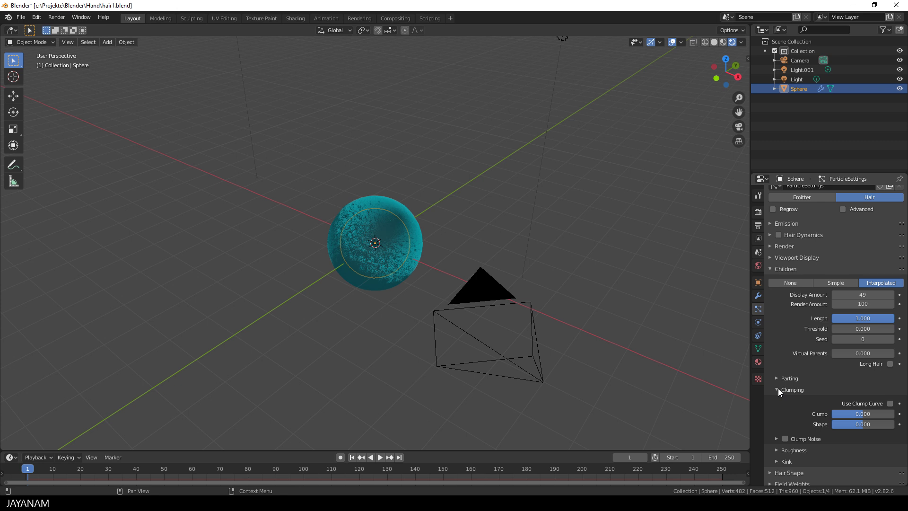
left_click_drag(861, 413, 884, 413)
Give the child hairs roughness endpoint 0.087 and random roughness 0.261.
scroll(504, 301, "up", 3)
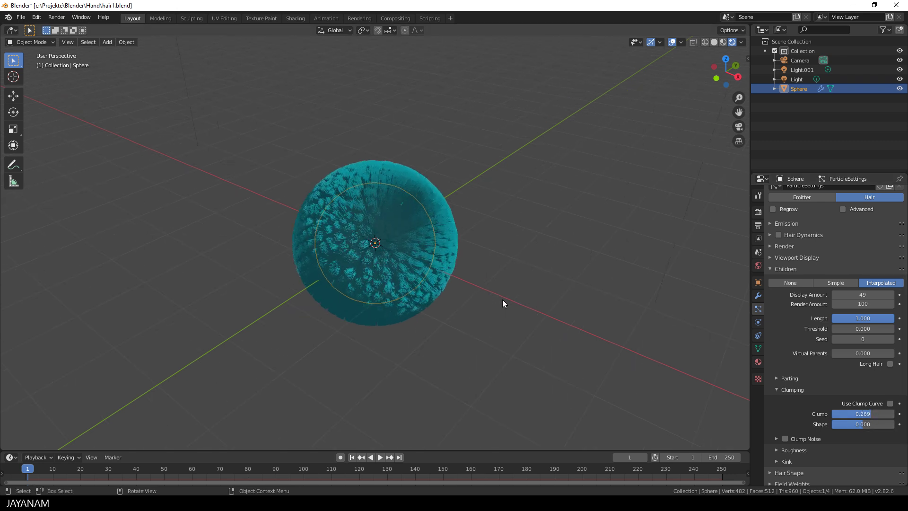
scroll(504, 301, "up", 2)
mouse_move(509, 295)
middle_mouse_down()
mouse_move(532, 273)
mouse_move(503, 295)
middle_mouse_up()
scroll(515, 300, "down", 1)
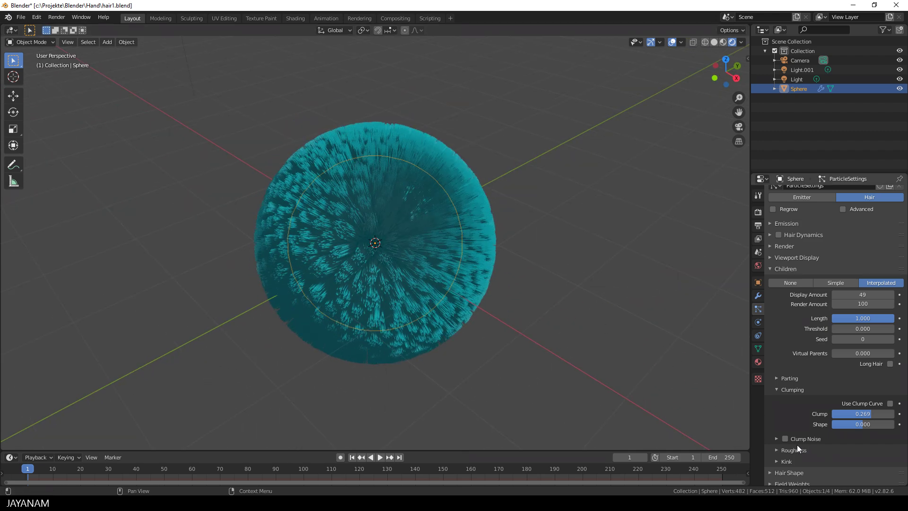
left_click(777, 449)
scroll(775, 389, "down", 6)
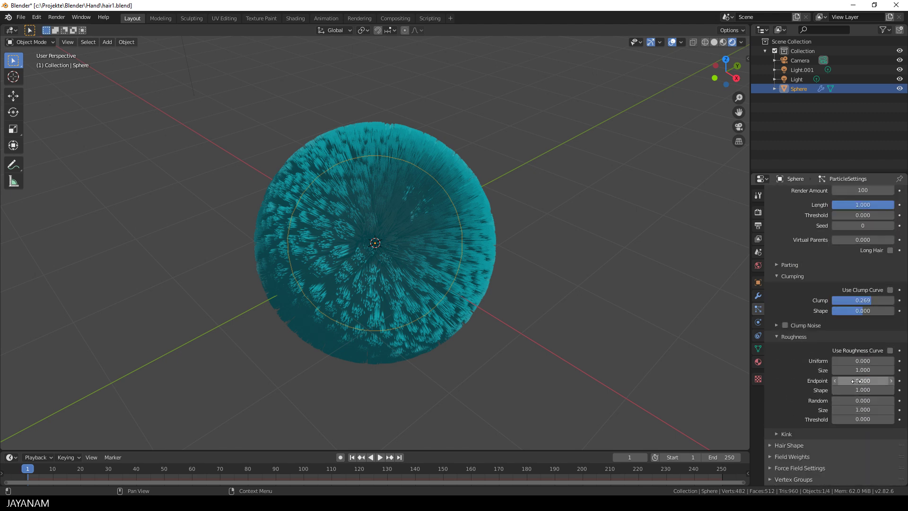
mouse_move(851, 380)
left_mouse_down()
mouse_move(882, 381)
mouse_move(868, 400)
mouse_move(892, 401)
left_mouse_up()
mouse_move(412, 302)
middle_mouse_down()
mouse_move(497, 297)
mouse_move(404, 297)
mouse_move(411, 303)
middle_mouse_up()
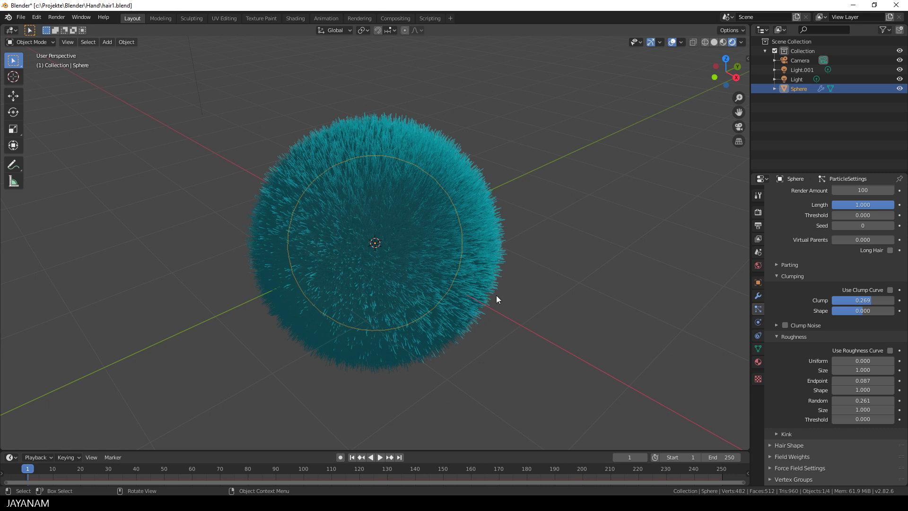
Turn on Eevee Ambient Occlusion and expand the Hair render settings.
left_click(755, 212)
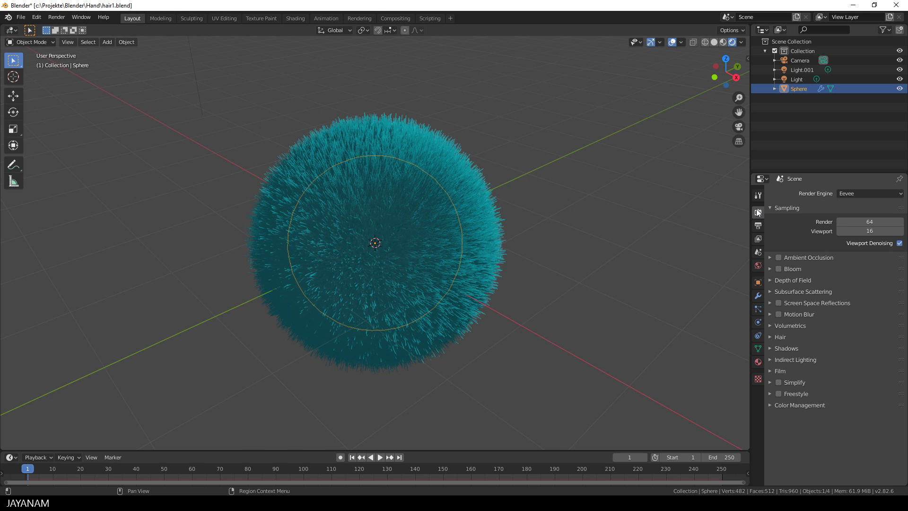
left_click(779, 257)
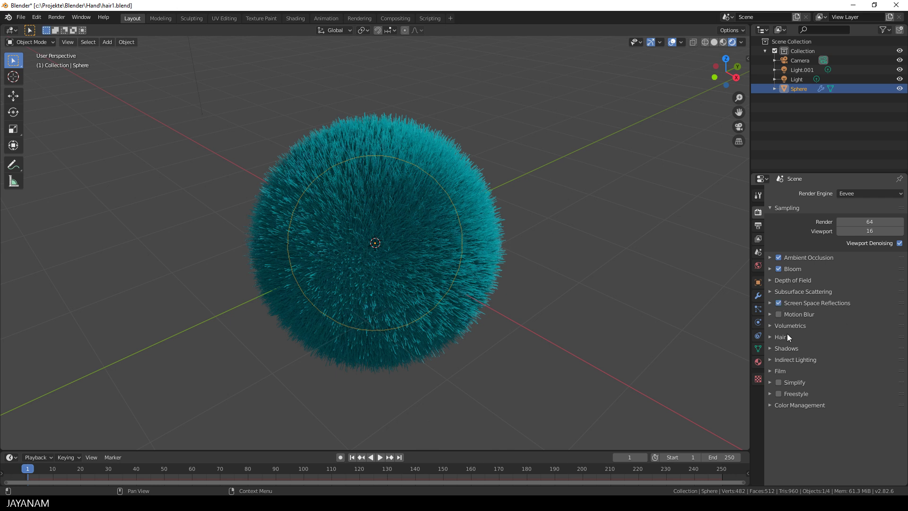
left_click(770, 336)
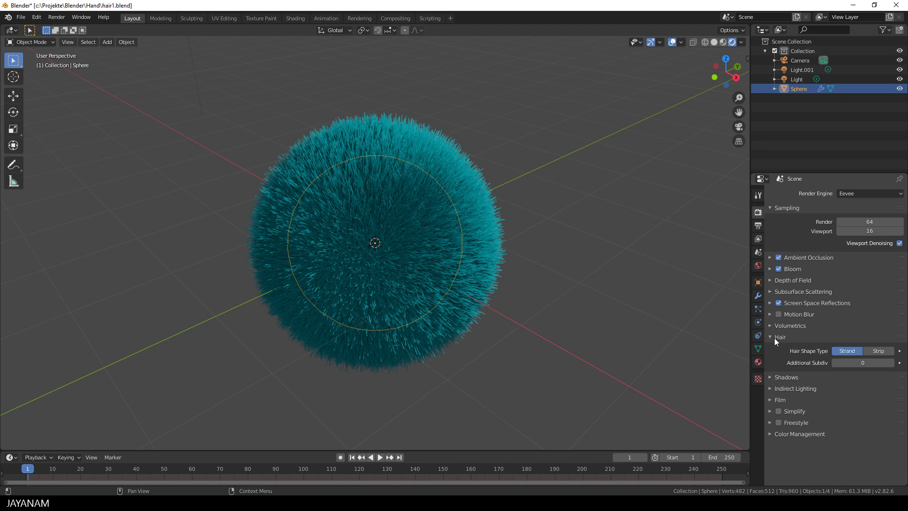
scroll(502, 293, "up", 2)
middle_click_drag(502, 293, 478, 291)
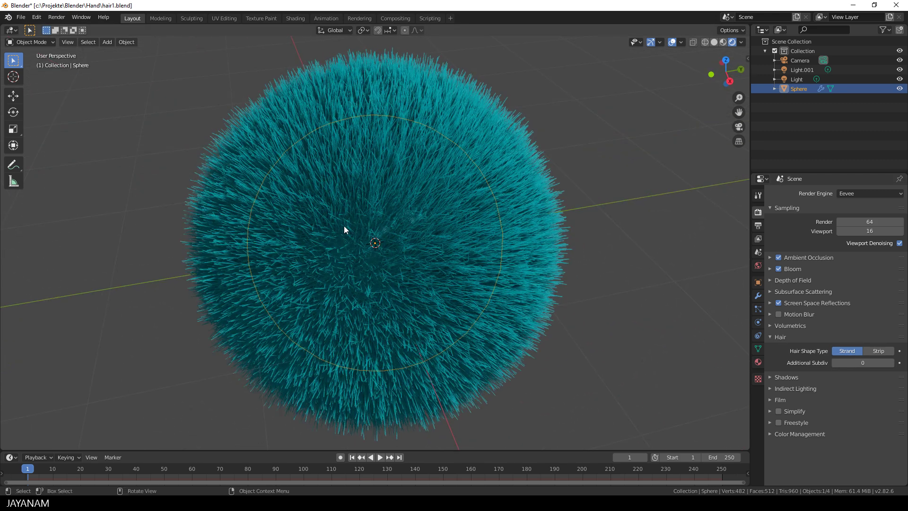
Try the Strip hair shape type, then set it back to Strand.
left_click(884, 350)
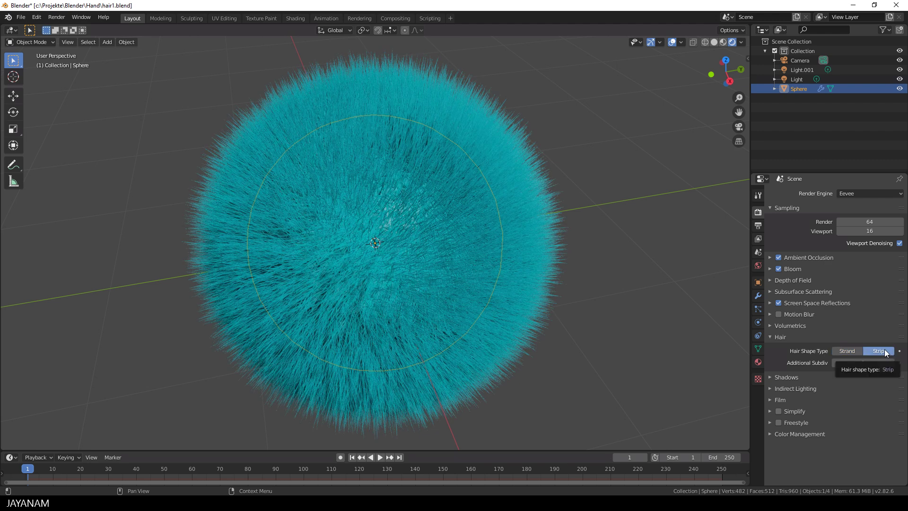
left_click(851, 351)
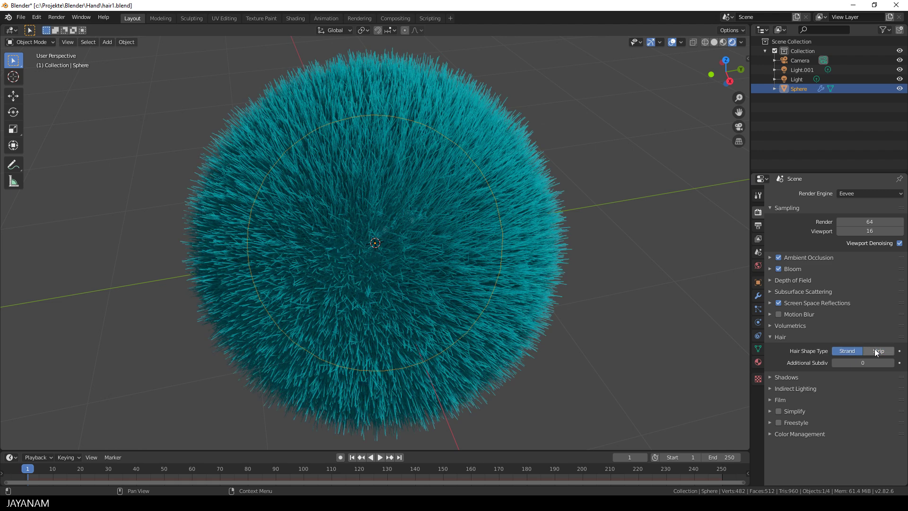
scroll(512, 319, "down", 5)
mouse_move(513, 319)
middle_mouse_down()
mouse_move(532, 303)
mouse_move(527, 312)
middle_mouse_up()
scroll(525, 316, "up", 1)
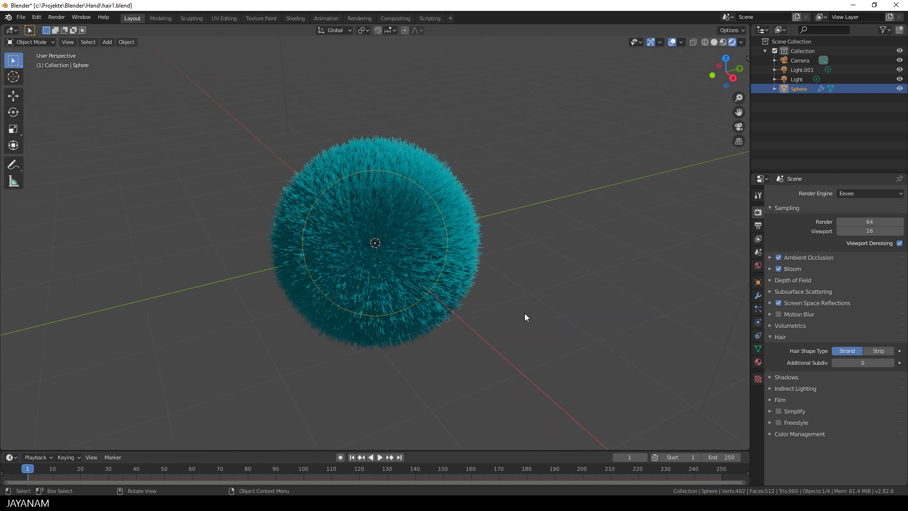
Save the file, enter Particle Edit mode and set the brush radius to 134 px.
key("ctrl+s")
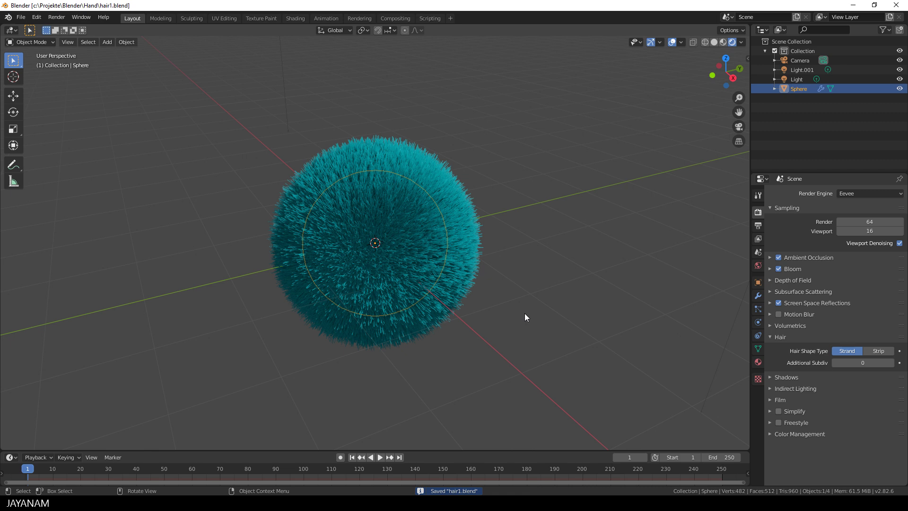
left_click(41, 40)
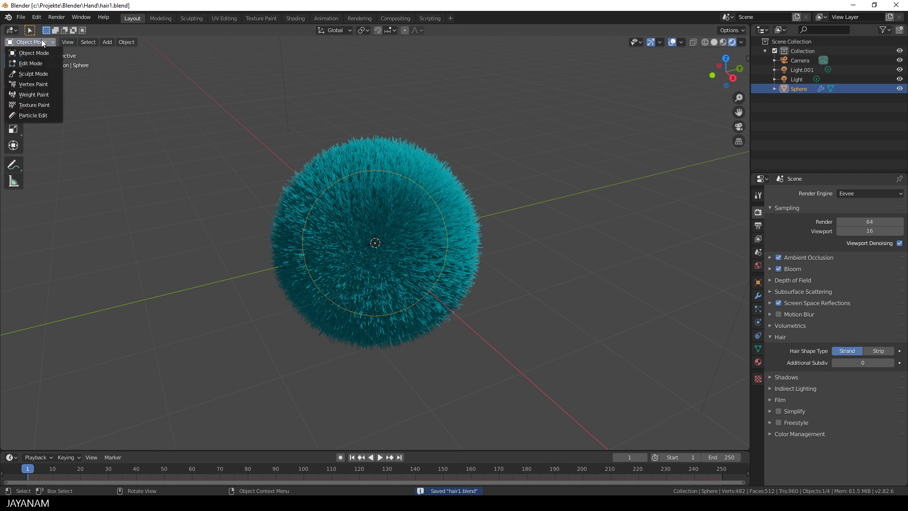
left_click(35, 115)
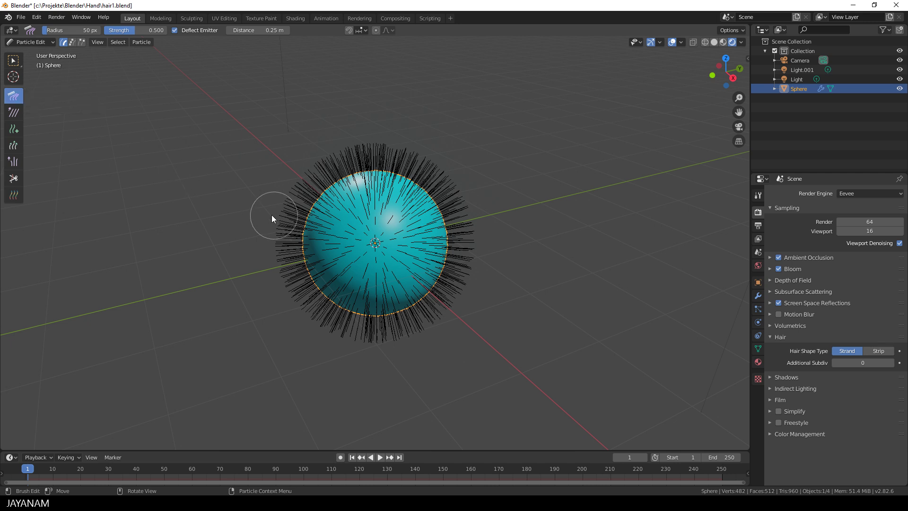
key("f")
left_click(250, 214)
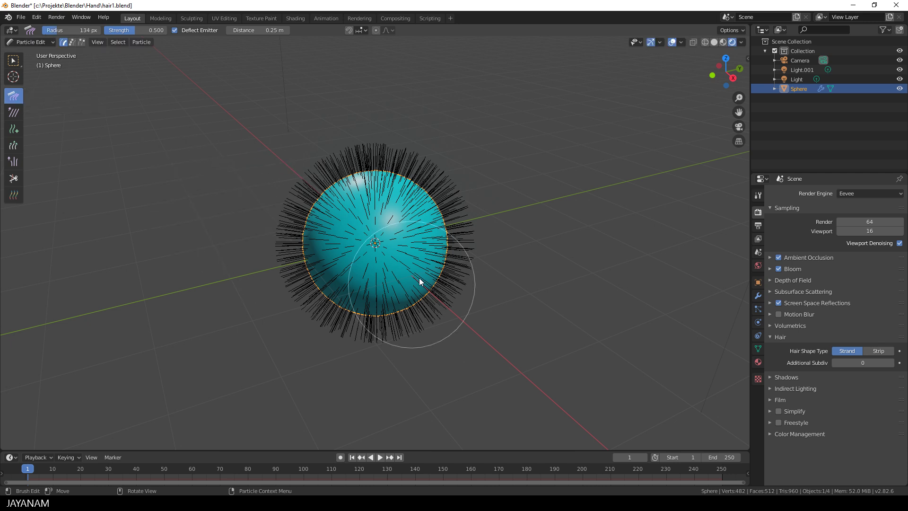
Comb the hair straight down on the left, top, centre and right of the sphere.
mouse_move(410, 143)
left_mouse_down()
mouse_move(460, 201)
mouse_move(483, 331)
mouse_move(496, 350)
left_mouse_up()
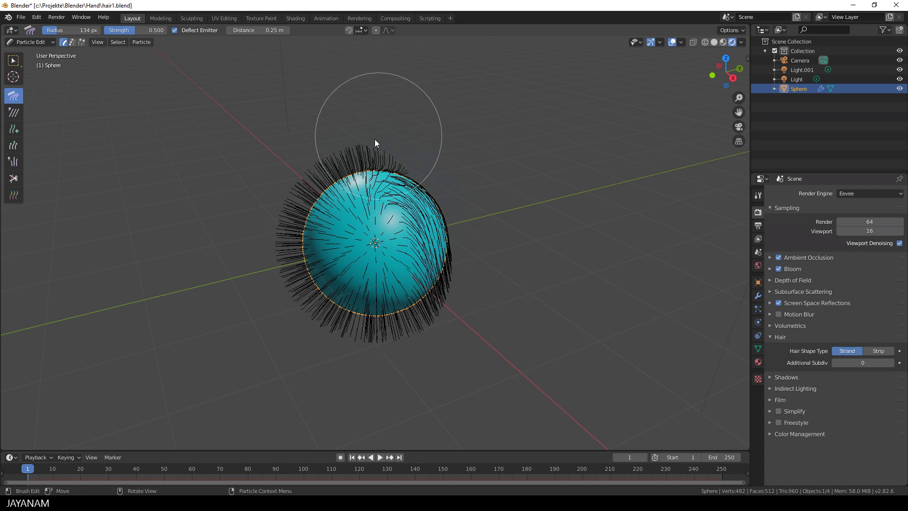
mouse_move(374, 141)
left_mouse_down()
mouse_move(326, 184)
mouse_move(320, 270)
mouse_move(320, 328)
mouse_move(368, 363)
left_mouse_up()
left_click_drag(375, 172, 399, 371)
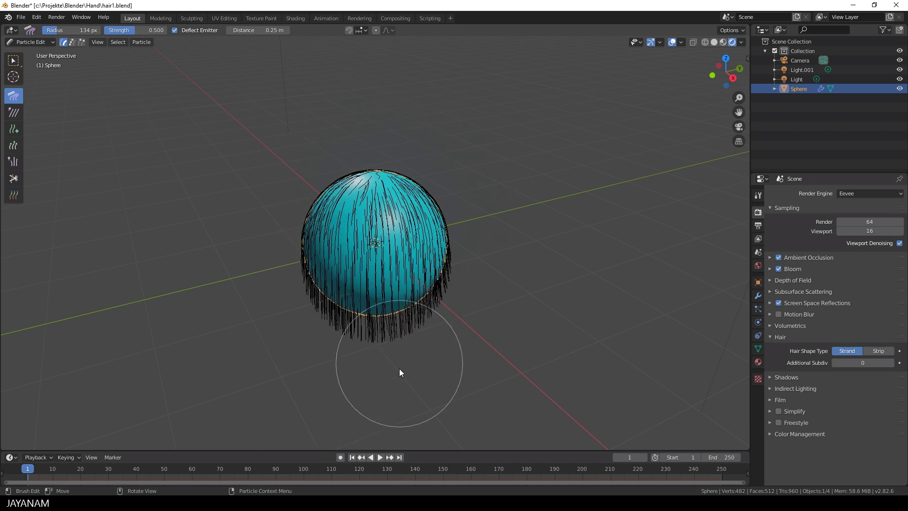
mouse_move(399, 370)
middle_mouse_down()
mouse_move(560, 280)
mouse_move(401, 265)
middle_mouse_up()
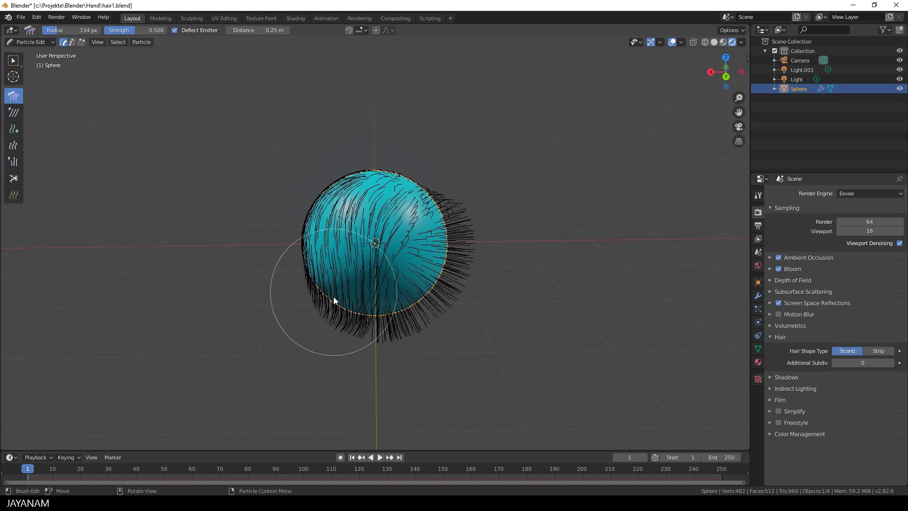
left_click_drag(410, 210, 410, 307)
left_click_drag(467, 176, 466, 302)
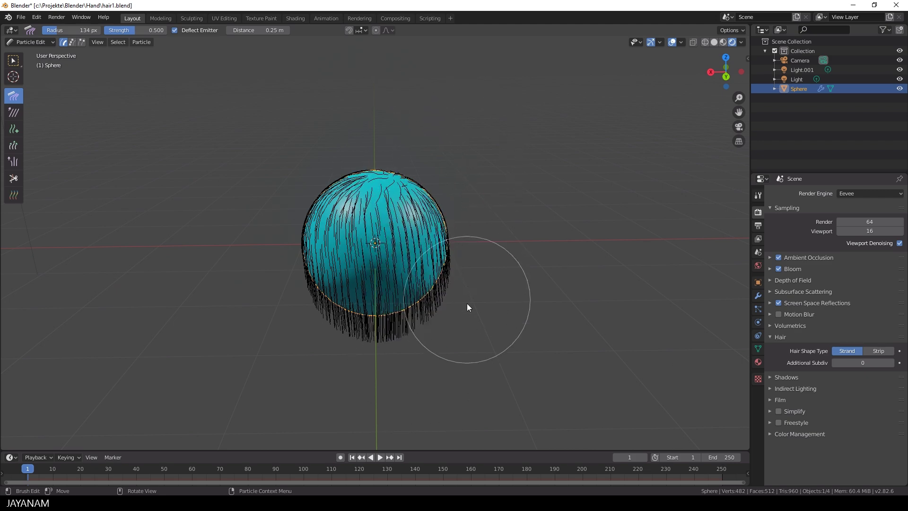
mouse_move(529, 327)
middle_mouse_down()
mouse_move(505, 217)
mouse_move(621, 199)
middle_mouse_up()
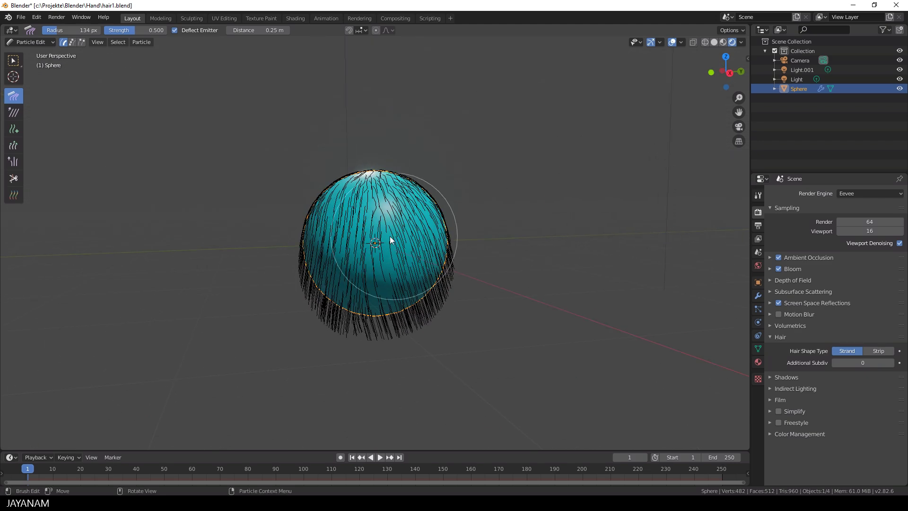
left_click_drag(321, 198, 345, 369)
left_click_drag(415, 198, 399, 344)
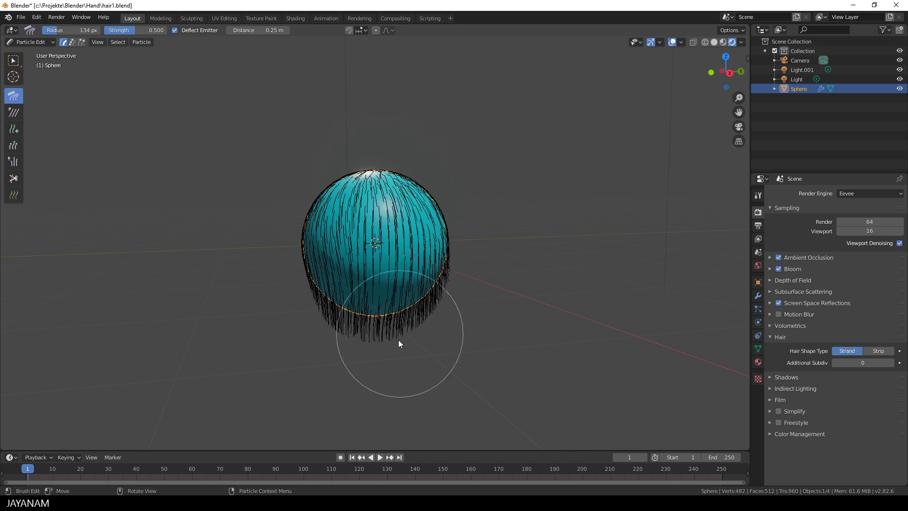
mouse_move(455, 245)
left_mouse_down()
mouse_move(435, 301)
mouse_move(446, 392)
left_mouse_up()
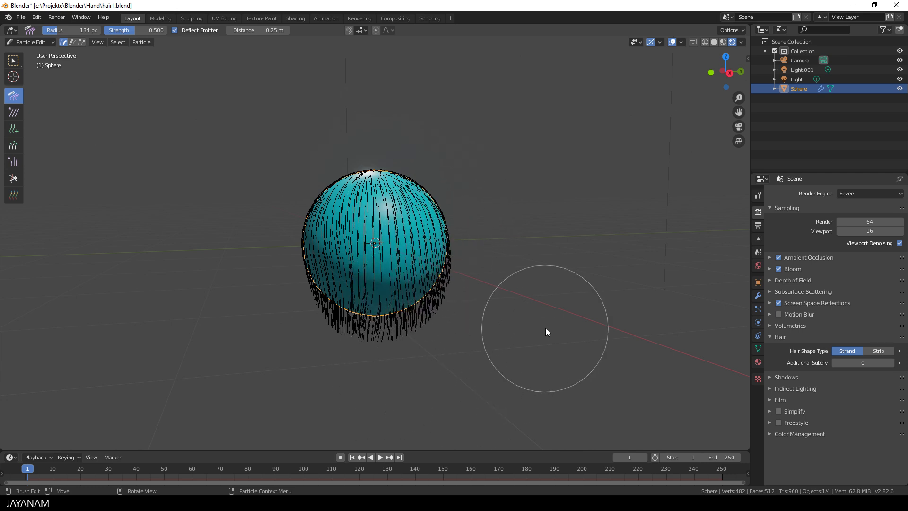
middle_click_drag(545, 328, 500, 330)
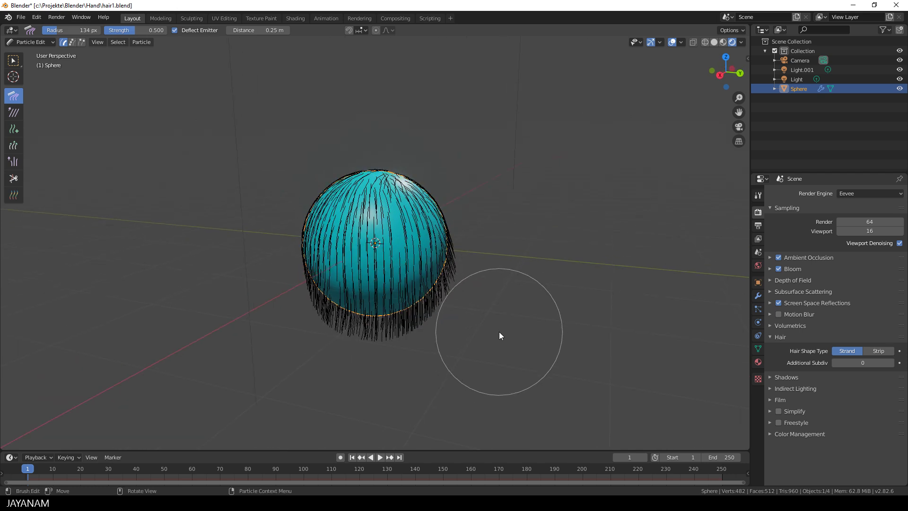
left_click(758, 196)
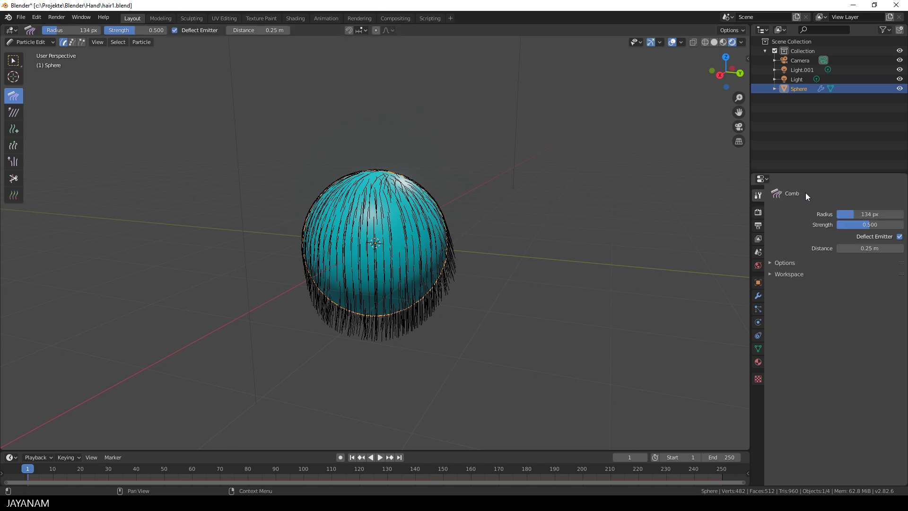
Enable Children in the brush's Viewport Display options and comb the left-side fur outward.
left_click(770, 263)
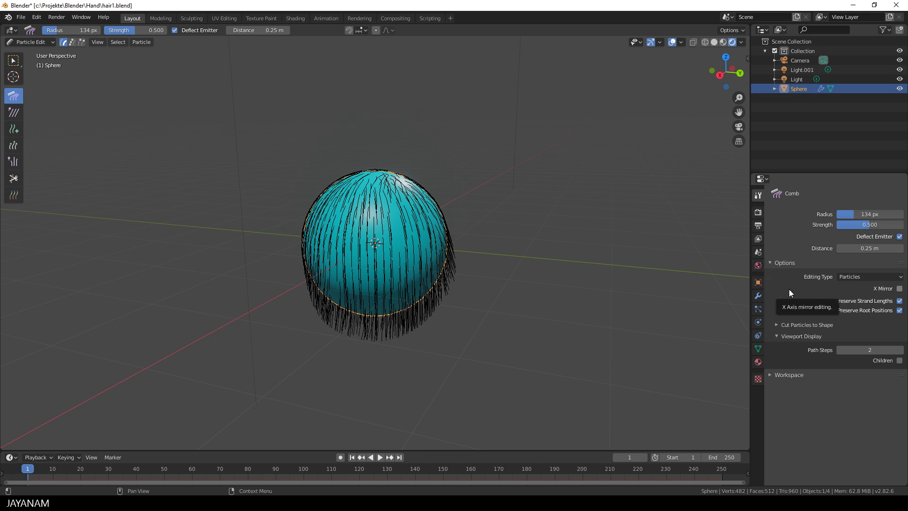
left_click(900, 361)
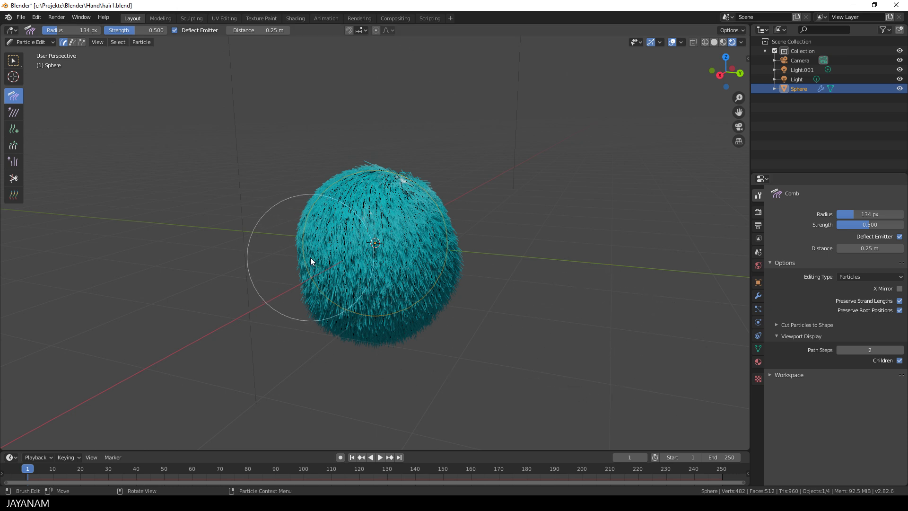
mouse_move(310, 258)
left_mouse_down()
mouse_move(301, 268)
mouse_move(322, 274)
mouse_move(429, 235)
mouse_move(541, 243)
left_mouse_up()
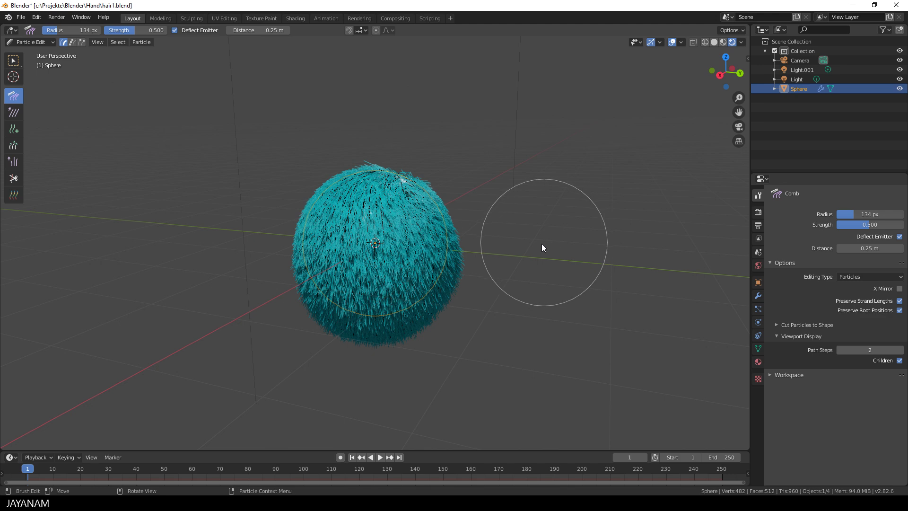
mouse_move(541, 243)
middle_mouse_down()
mouse_move(438, 245)
mouse_move(433, 256)
middle_mouse_up()
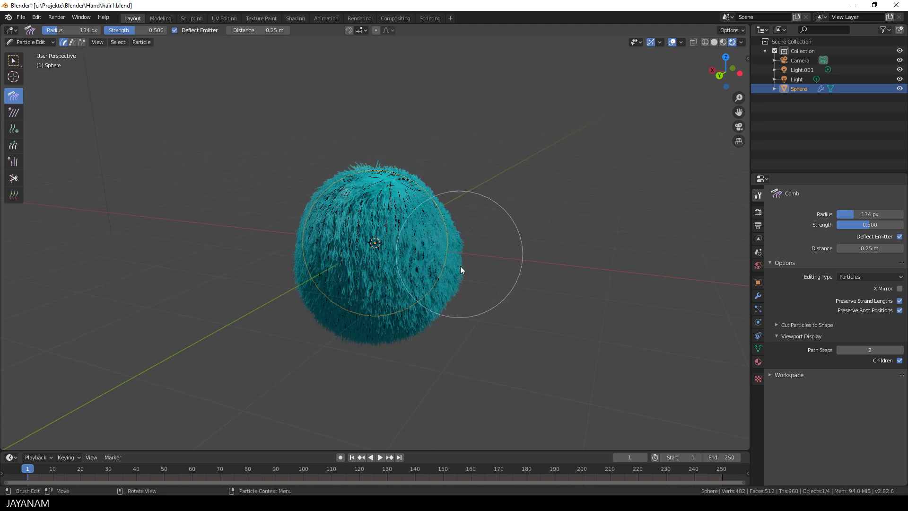
mouse_move(506, 290)
middle_mouse_down()
mouse_move(460, 296)
mouse_move(528, 286)
middle_mouse_up()
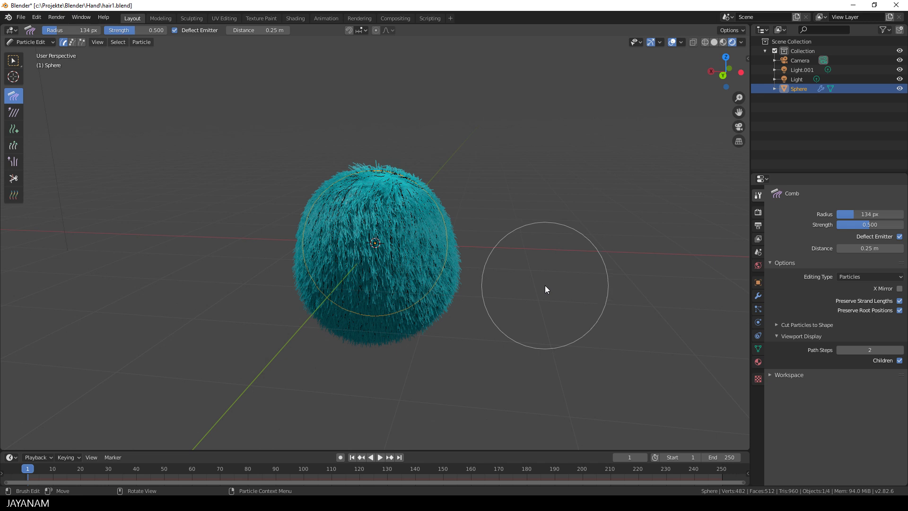
Switch to the Puff brush with a 128 px radius.
left_click(19, 163)
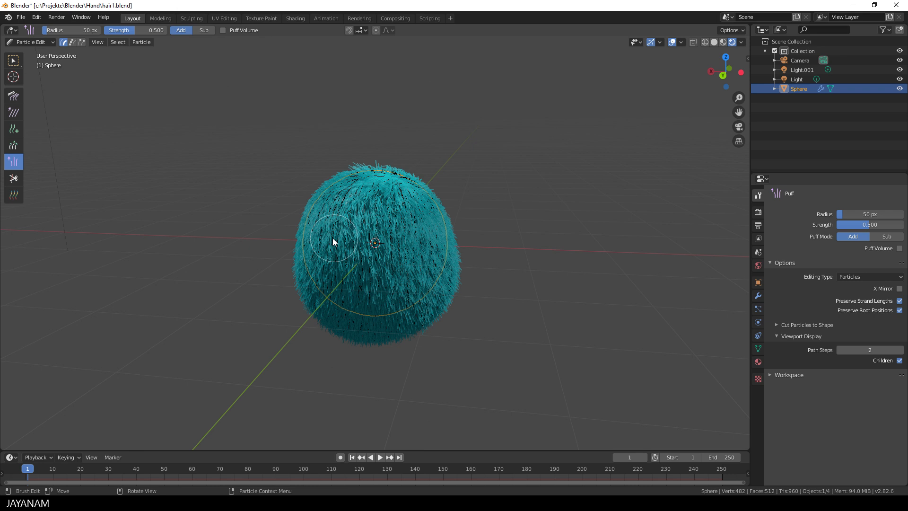
key("f")
left_click(341, 244)
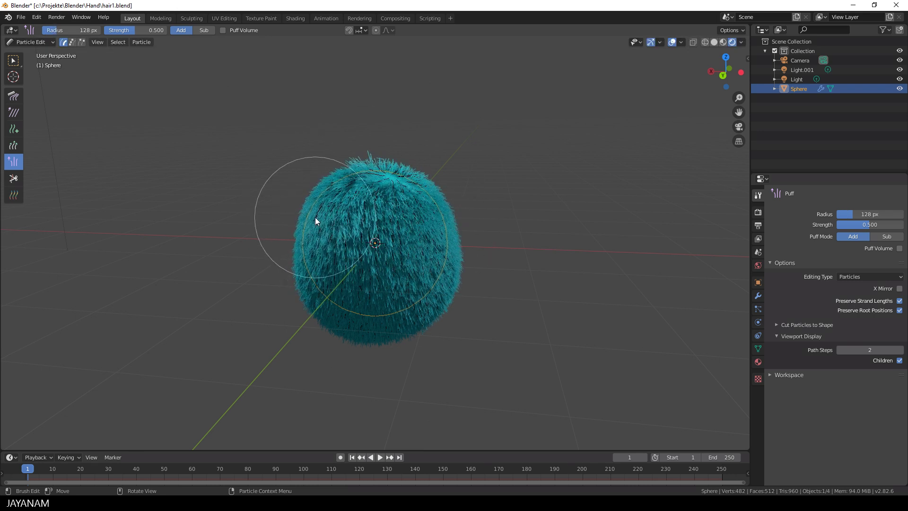
mouse_move(315, 217)
middle_mouse_down()
mouse_move(416, 299)
mouse_move(355, 208)
mouse_move(402, 325)
mouse_move(288, 276)
mouse_move(367, 276)
mouse_move(434, 248)
mouse_move(546, 225)
middle_mouse_up()
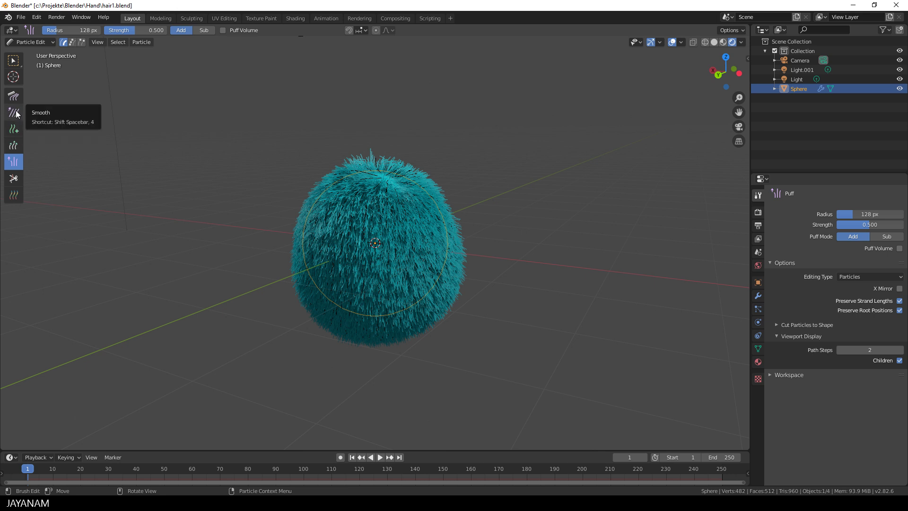
With the Length brush, grow the top strands, then shorten the top and upper-right strands.
left_click(13, 147)
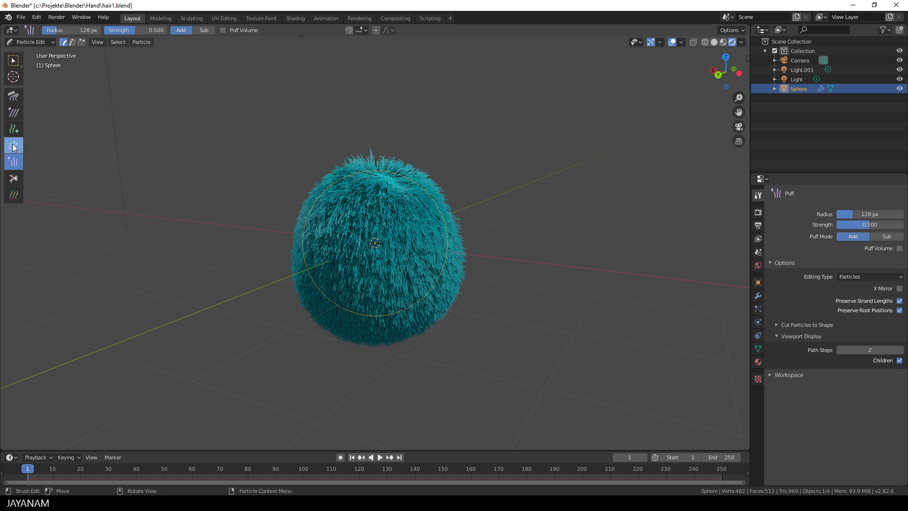
mouse_move(303, 203)
left_mouse_down()
mouse_move(374, 150)
mouse_move(326, 179)
mouse_move(407, 162)
mouse_move(452, 183)
mouse_move(416, 161)
mouse_move(439, 184)
mouse_move(368, 158)
mouse_move(581, 201)
left_mouse_up()
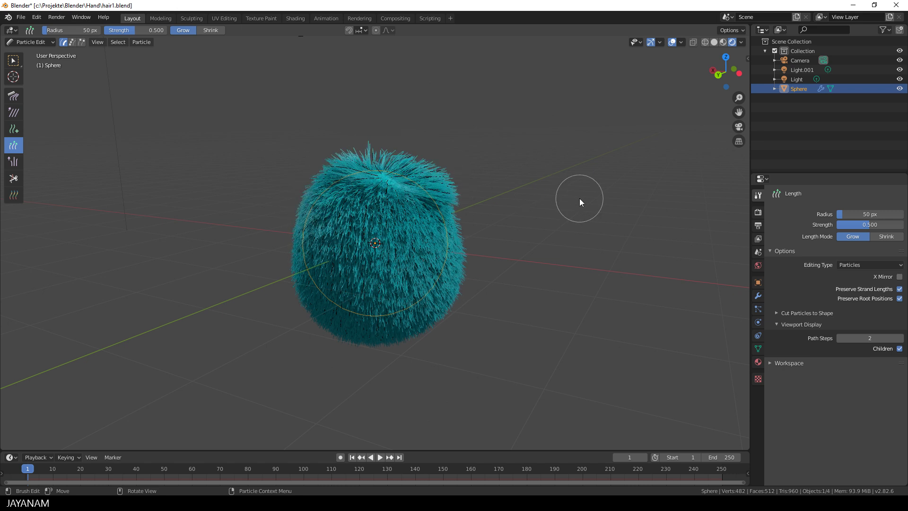
mouse_move(439, 203)
left_mouse_down("shift")
mouse_move(399, 160)
mouse_move(333, 164)
mouse_move(389, 162)
mouse_move(533, 221)
left_mouse_up("shift")
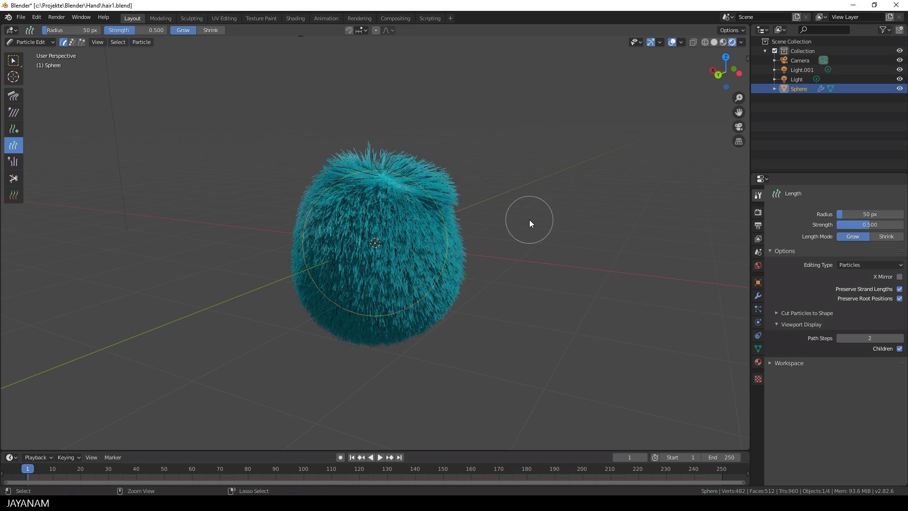
left_click(15, 178)
scroll(277, 207, "up", 1)
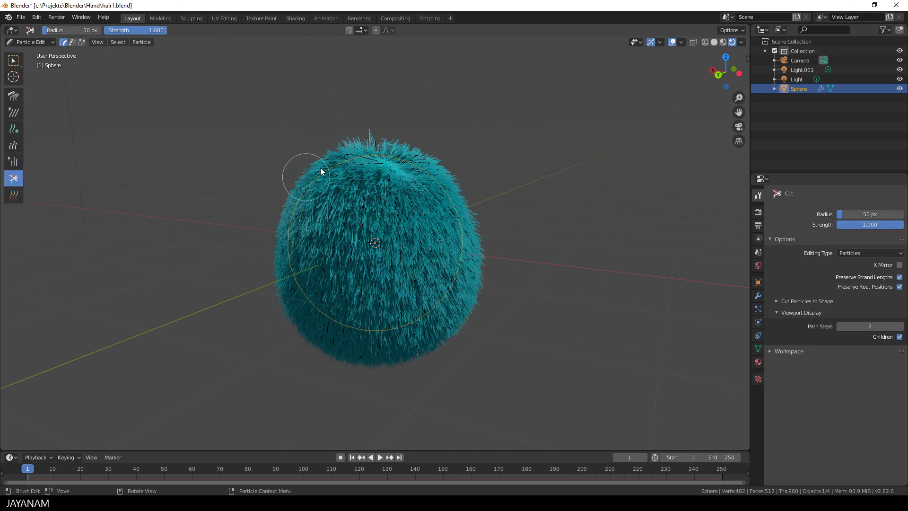
mouse_move(379, 126)
left_mouse_down()
mouse_move(311, 163)
mouse_move(369, 155)
mouse_move(320, 184)
mouse_move(364, 191)
mouse_move(348, 191)
mouse_move(370, 180)
mouse_move(330, 191)
mouse_move(337, 184)
mouse_move(494, 213)
left_mouse_up()
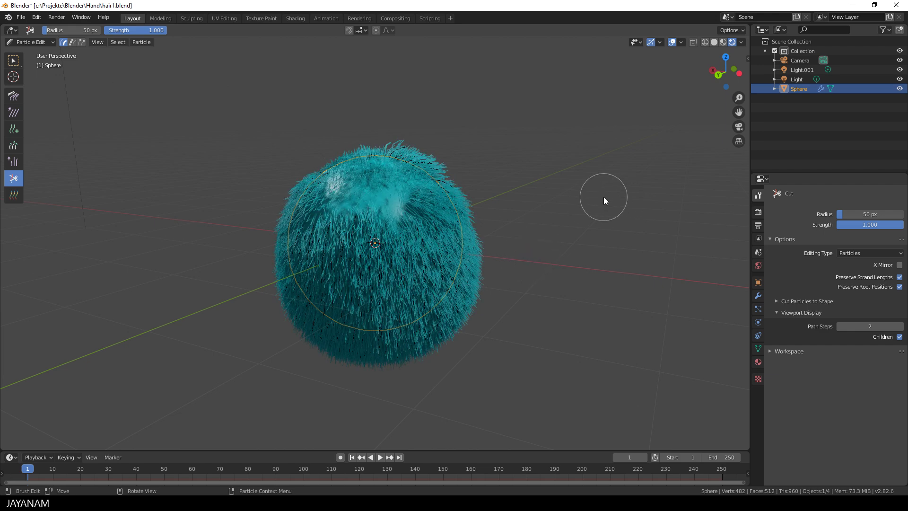
key("ctrl+z")
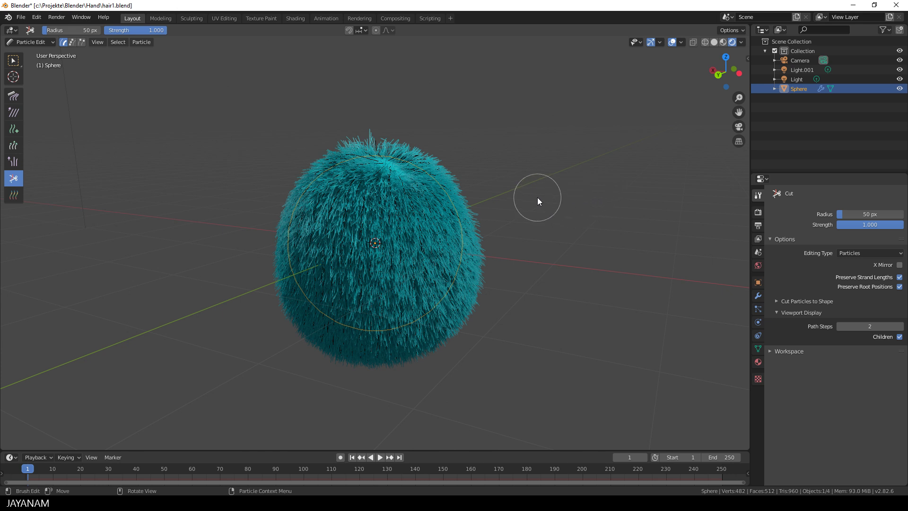
View through the camera, darken the world colour to 0.180, and check an F12 test render.
key("KP_0")
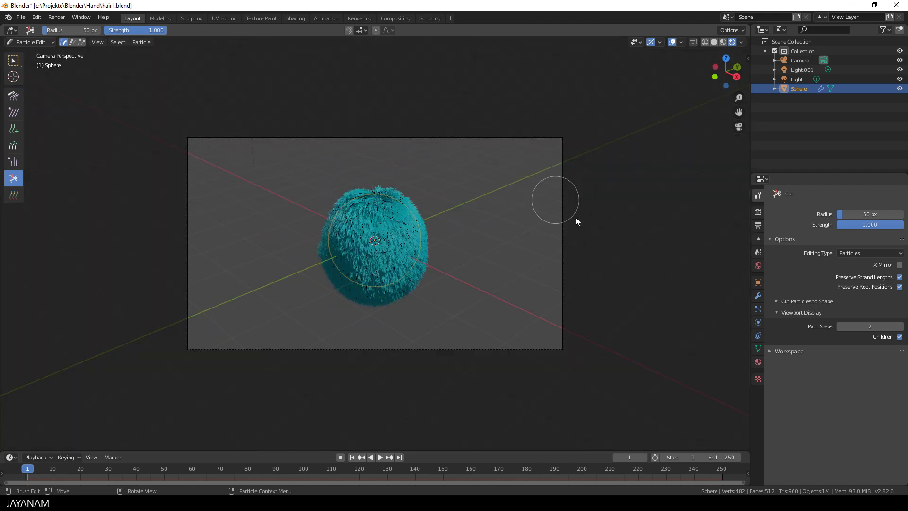
left_click(758, 265)
left_click(874, 254)
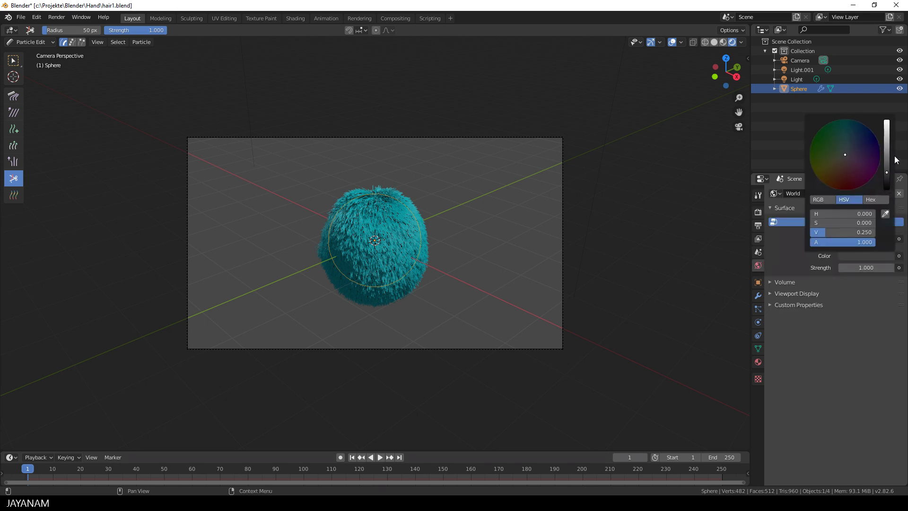
left_click_drag(887, 161, 886, 177)
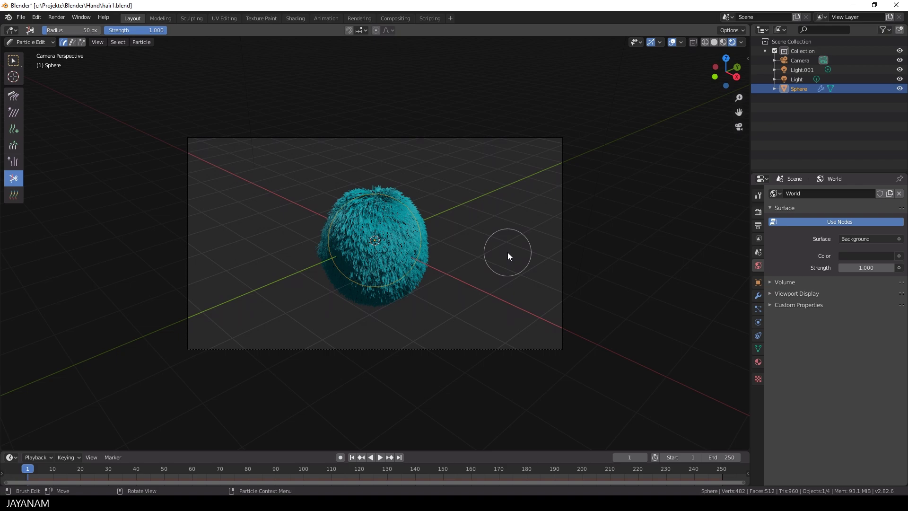
key("F12")
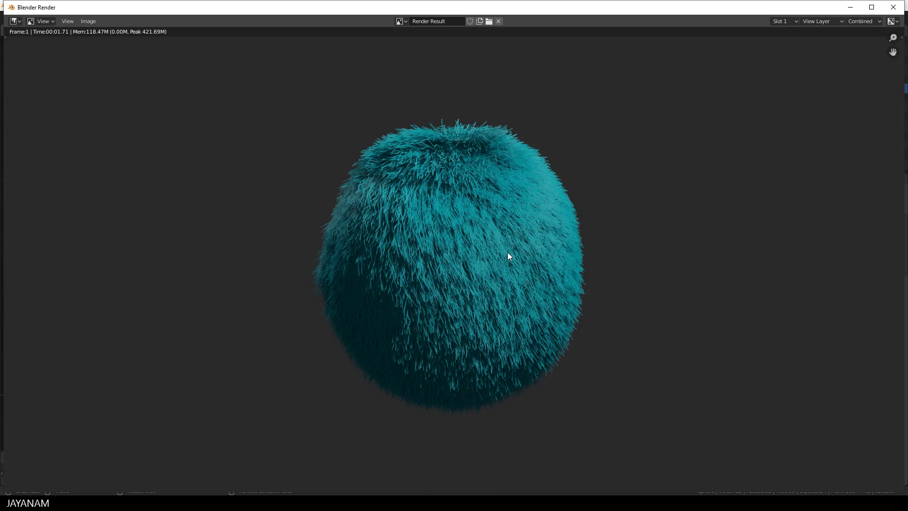
key("Escape")
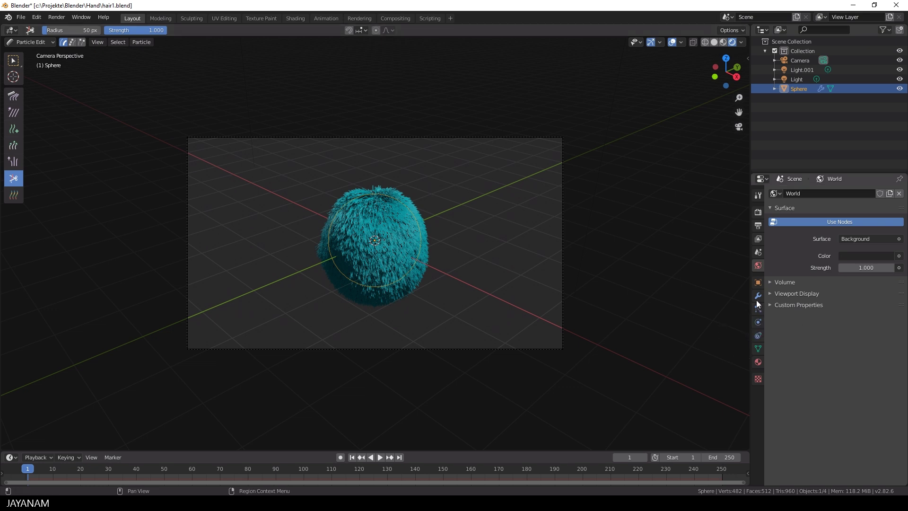
Set the Eevee hair shape type to Strip and return to Object Mode.
left_click(758, 212)
left_click(873, 350)
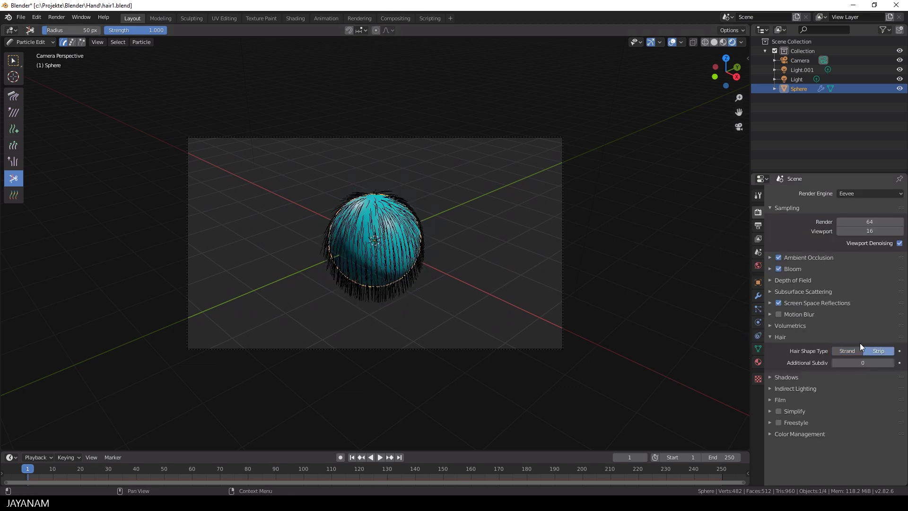
left_click(30, 42)
left_click(30, 49)
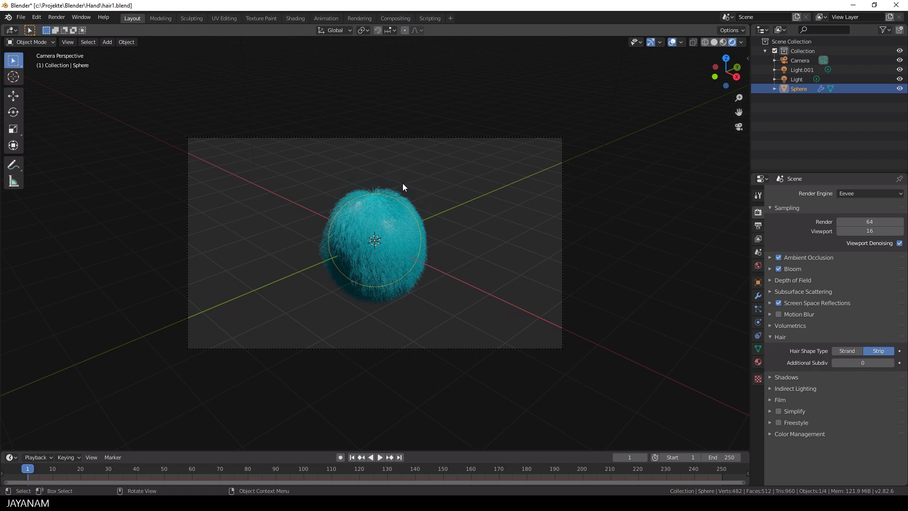
Render a test image with F12 to check the strip hair, then close it.
key("F12")
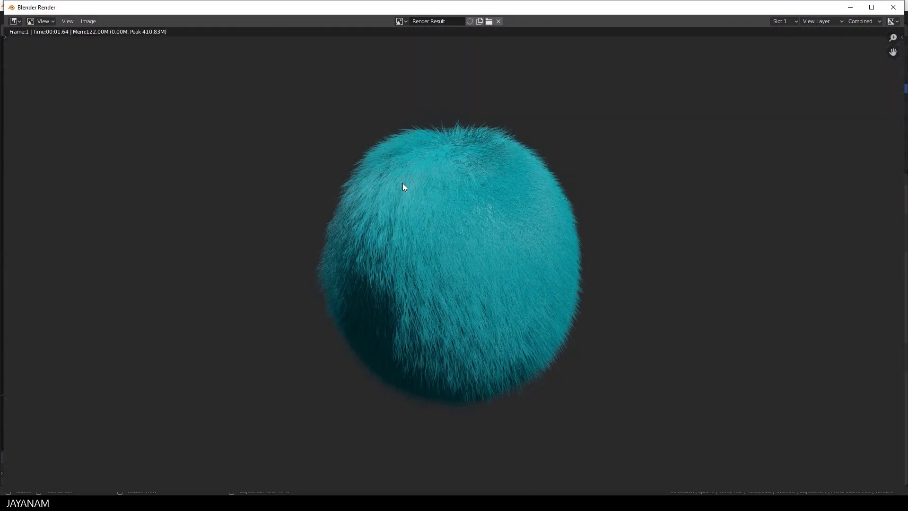
key("Escape")
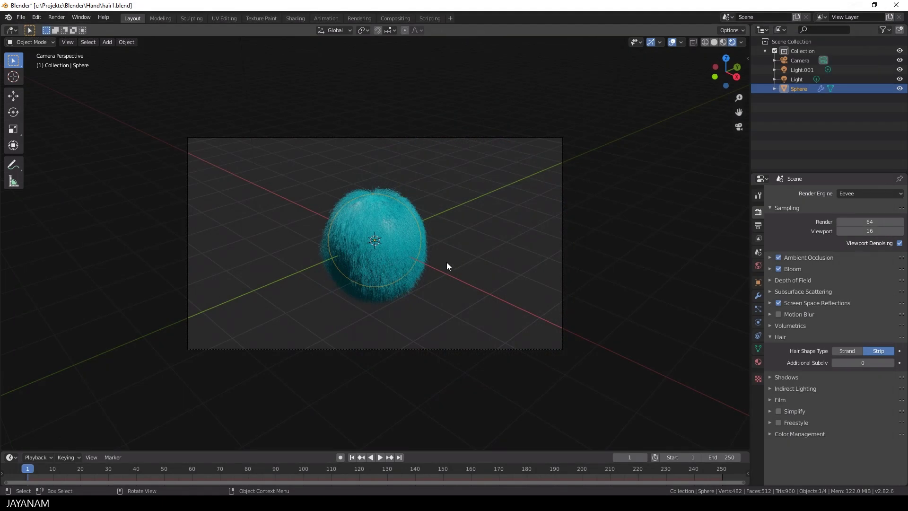
key("shift")
Duplicate the fur sphere and move the original to the lower right.
key("shift+d")
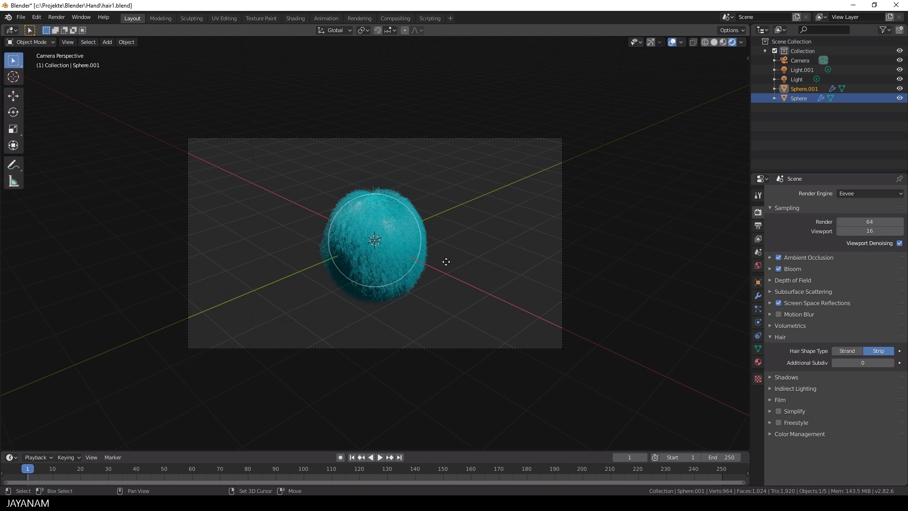
left_click(401, 243)
key("g")
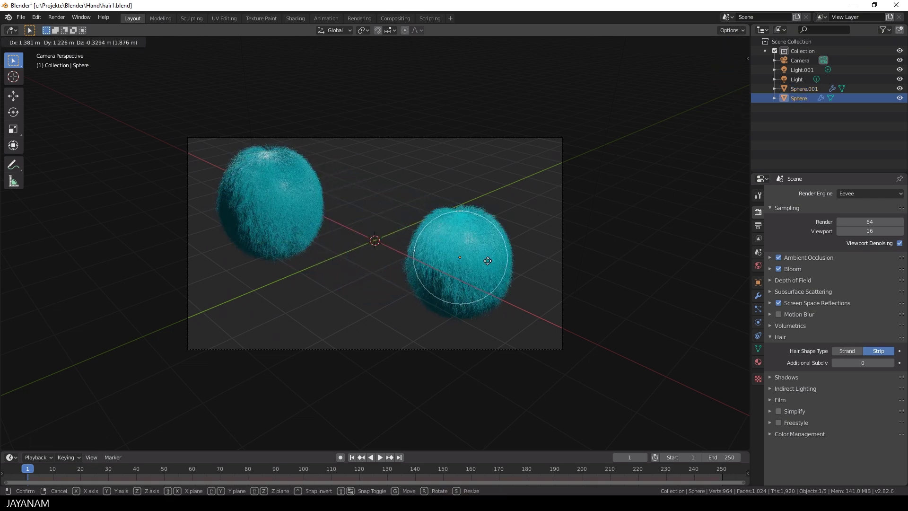
left_click(483, 265)
Shrink the upper-left sphere and enlarge the lower-right sphere to about 1.08.
left_click(300, 201)
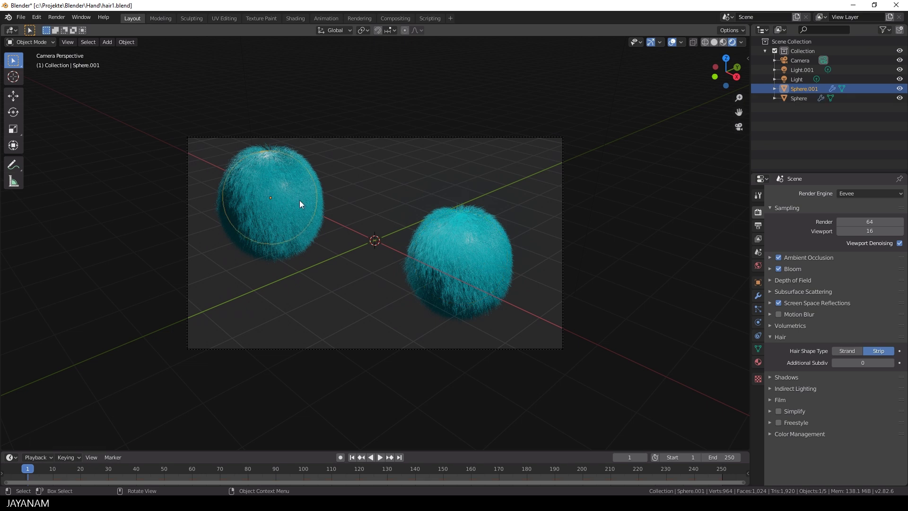
key("s")
left_click(294, 199)
left_click(465, 256)
key("s")
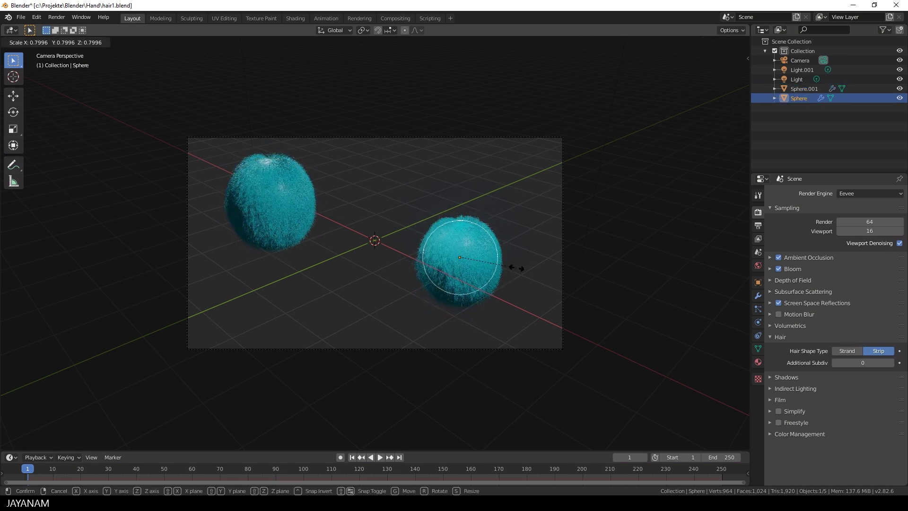
left_click(517, 269)
key("s")
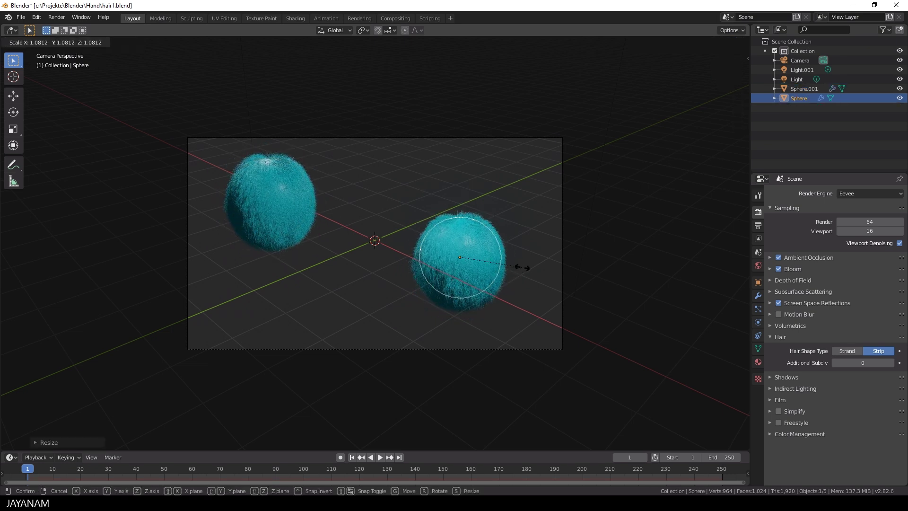
left_click(571, 268)
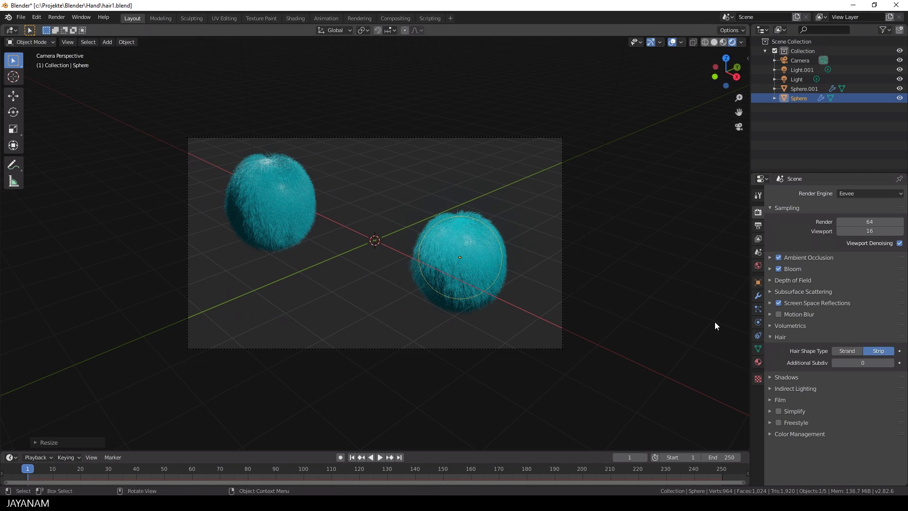
Make the sphere's material single-user as Material.001 and set its base colour to red.
left_click(758, 362)
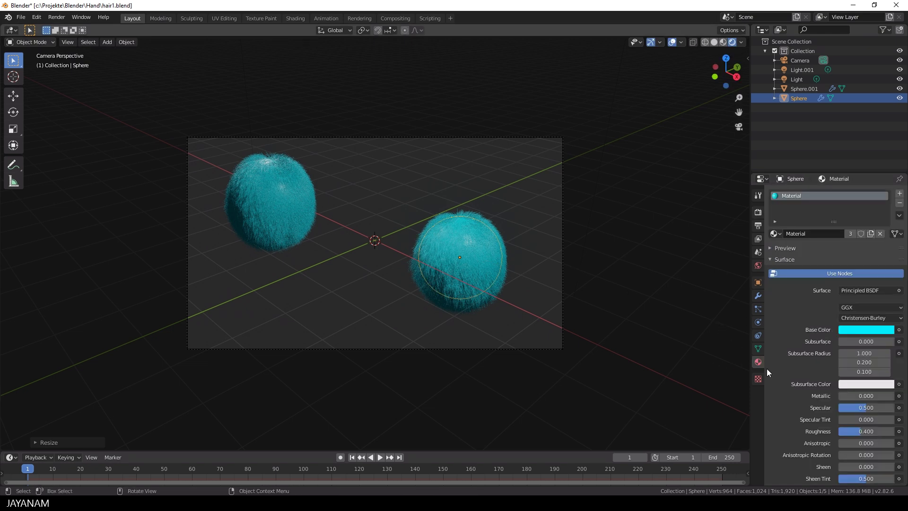
left_click(869, 233)
left_click(860, 332)
left_click_drag(843, 230, 843, 260)
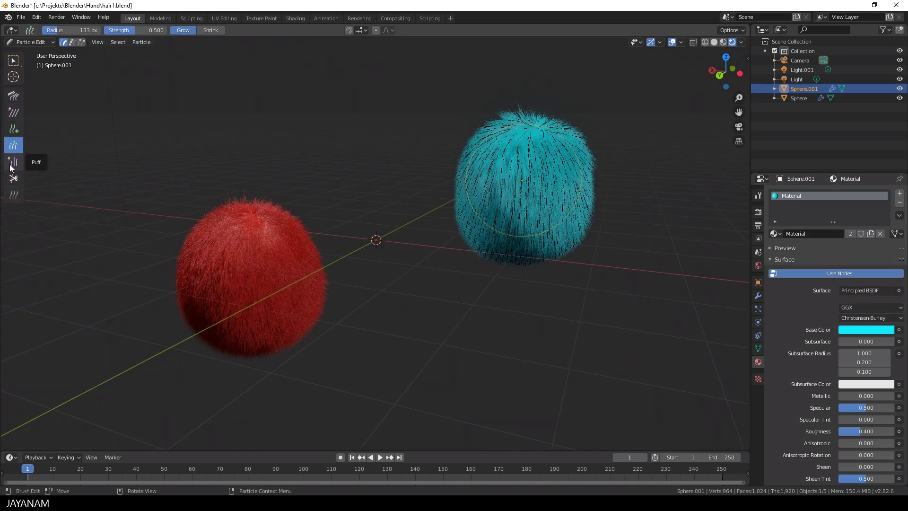
Puff up the cyan sphere's hair with the Puff brush.
left_click(13, 162)
mouse_move(424, 171)
middle_mouse_down()
mouse_move(254, 149)
mouse_move(191, 178)
middle_mouse_up()
mouse_move(191, 178)
left_mouse_down()
mouse_move(125, 163)
mouse_move(281, 190)
mouse_move(255, 274)
left_mouse_up()
mouse_move(256, 273)
middle_mouse_down()
mouse_move(252, 197)
mouse_move(431, 199)
middle_mouse_up()
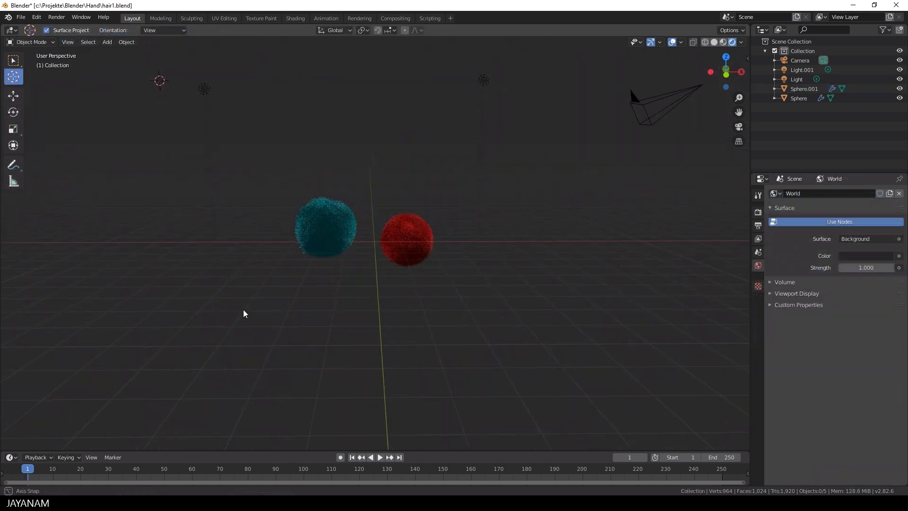
Add a Sun lamp and aim its light across both spheres.
key("shift+a")
mouse_move(242, 305)
left_click(286, 316)
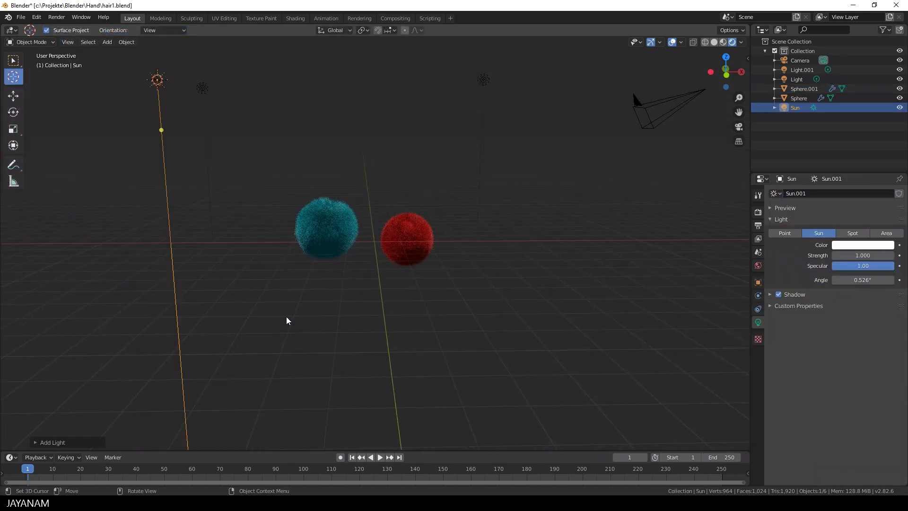
left_click_drag(192, 126, 217, 114)
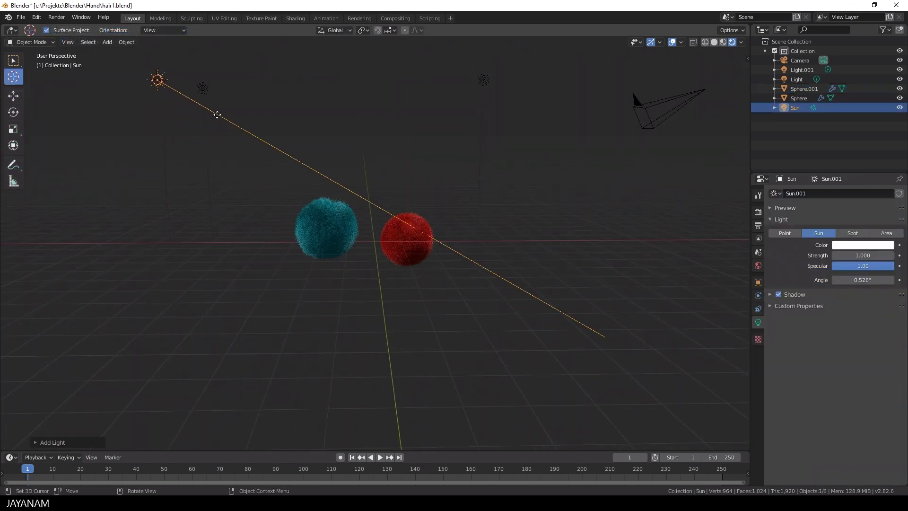
Give the sun a pale yellow colour and strength 10, then render with F12.
left_click(861, 245)
left_click(845, 156)
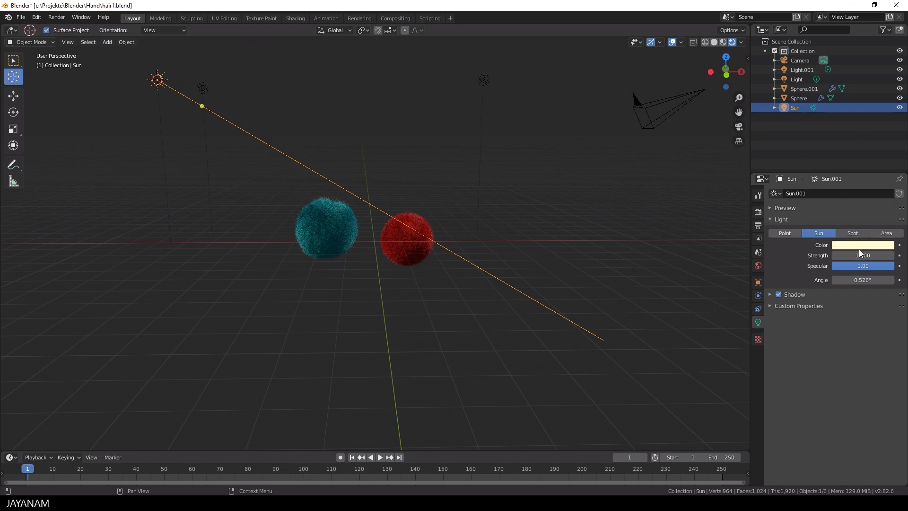
double_click(856, 255)
type("10")
key("Return")
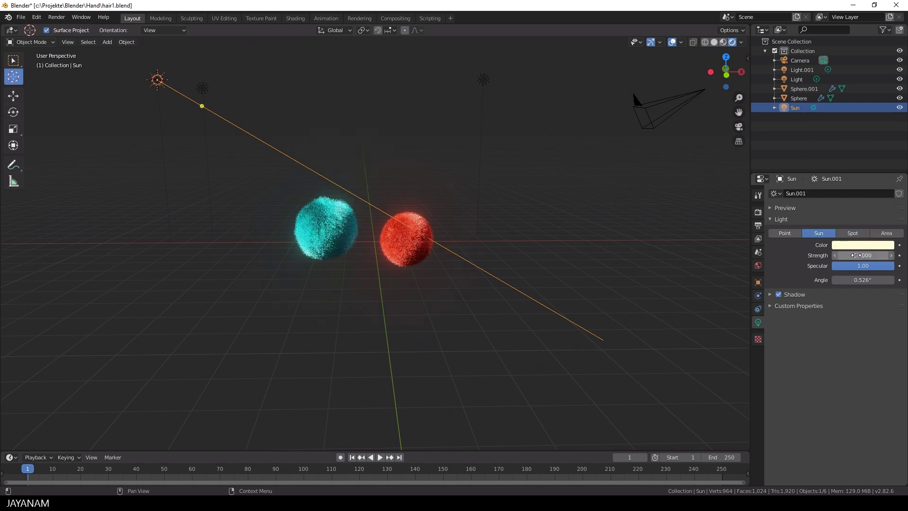
key("F12")
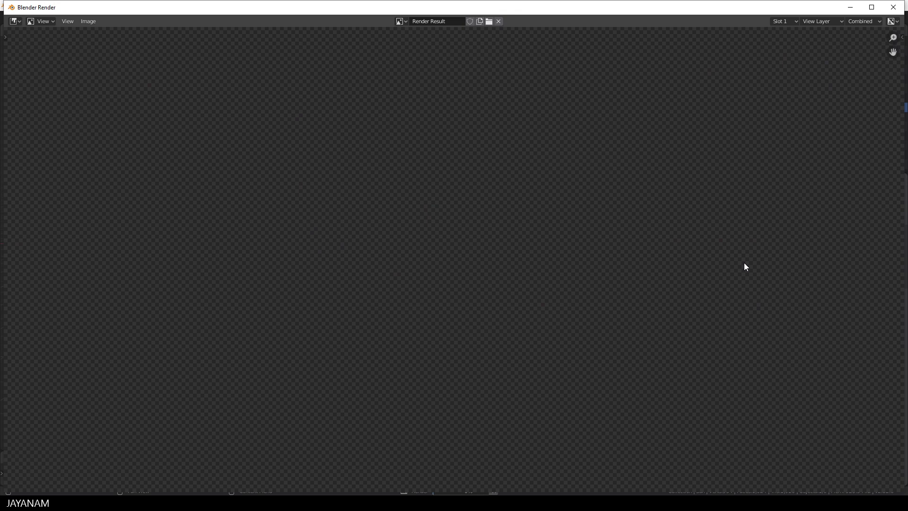
Scroll the Render Result to view the finished cyan and red fur balls.
scroll(744, 264, "down", 2)
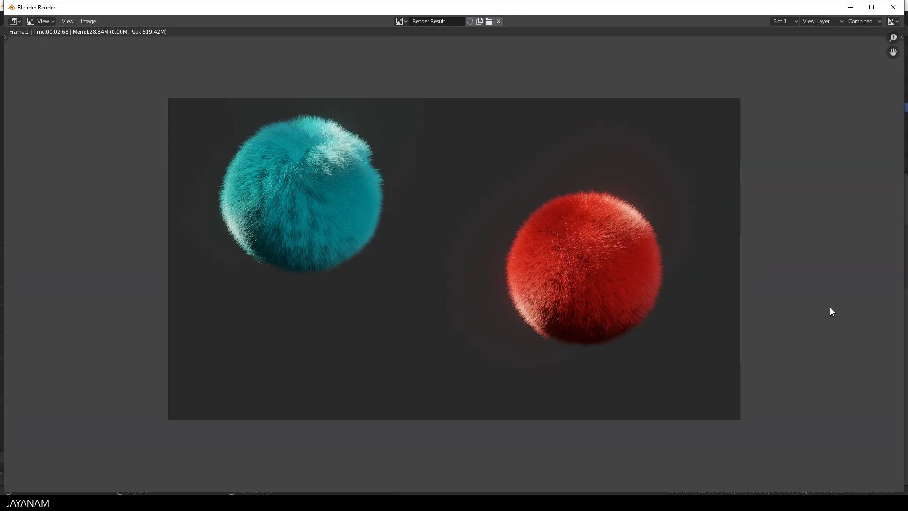